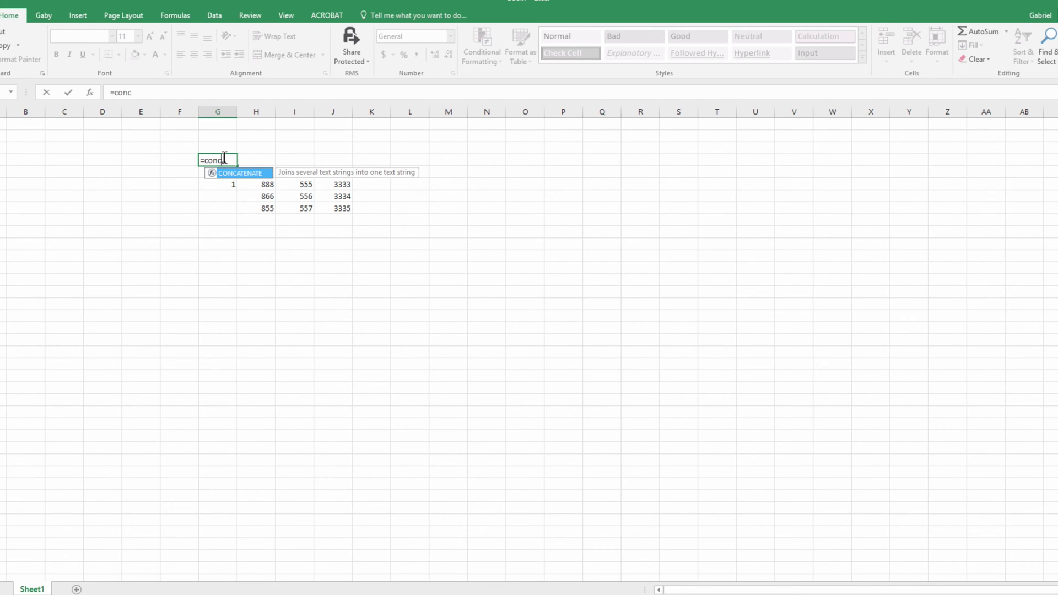
# - Begin a CONCATENATE formula in cell L6 by typing =con and accepting the suggestion
pyautogui.press('Escape')
pyautogui.press('Escape')
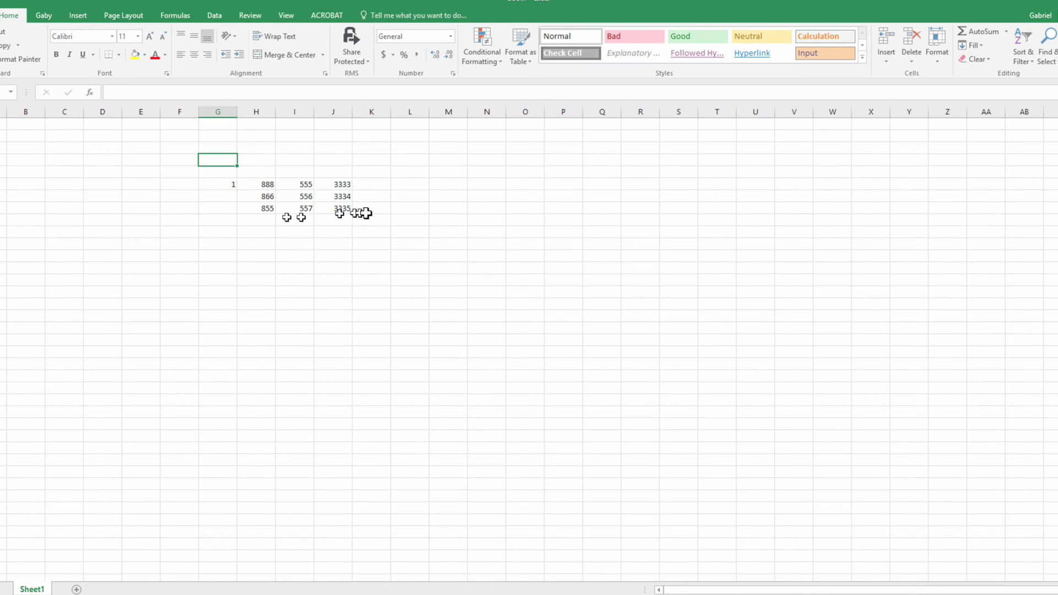
pyautogui.click(423, 187)
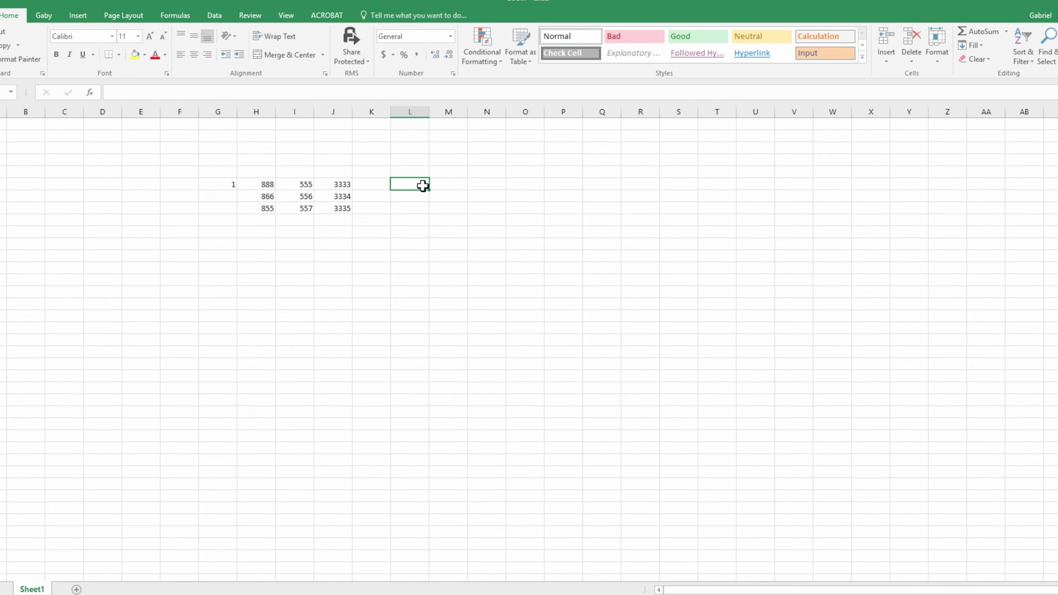
pyautogui.write('=')
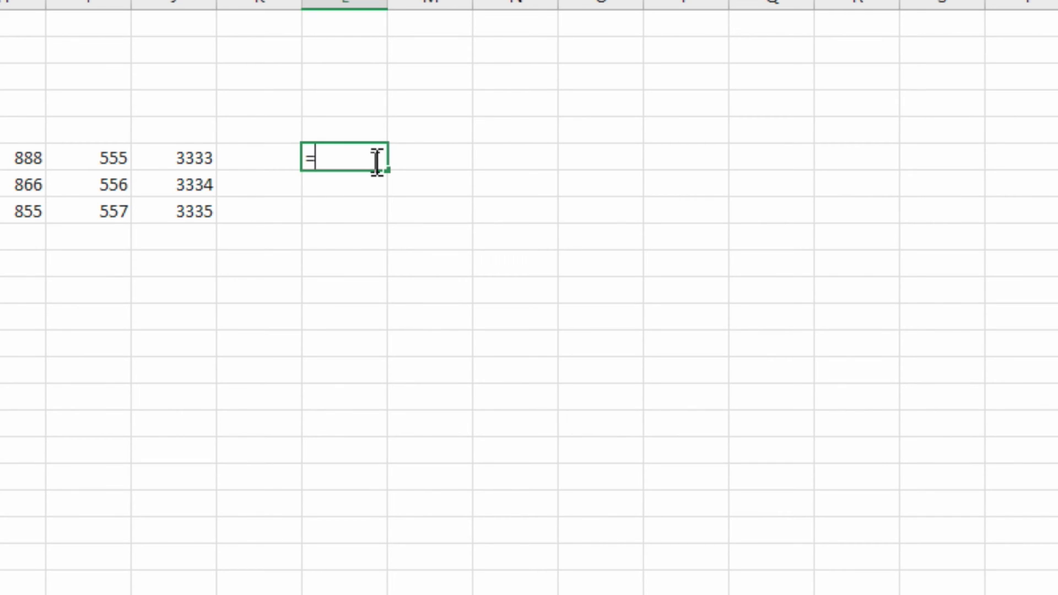
pyautogui.write('con')
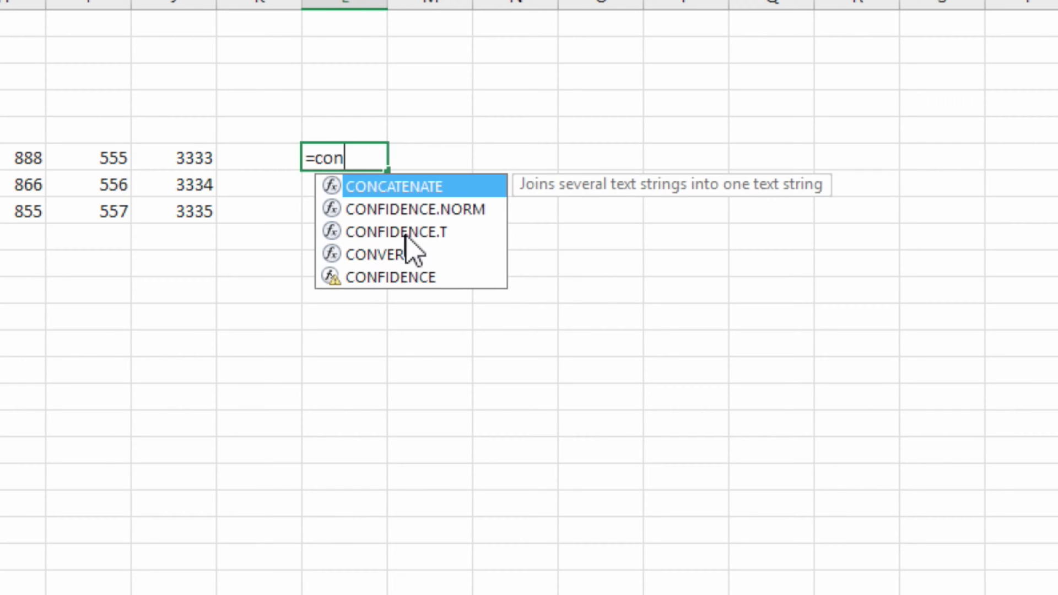
pyautogui.press('Tab')
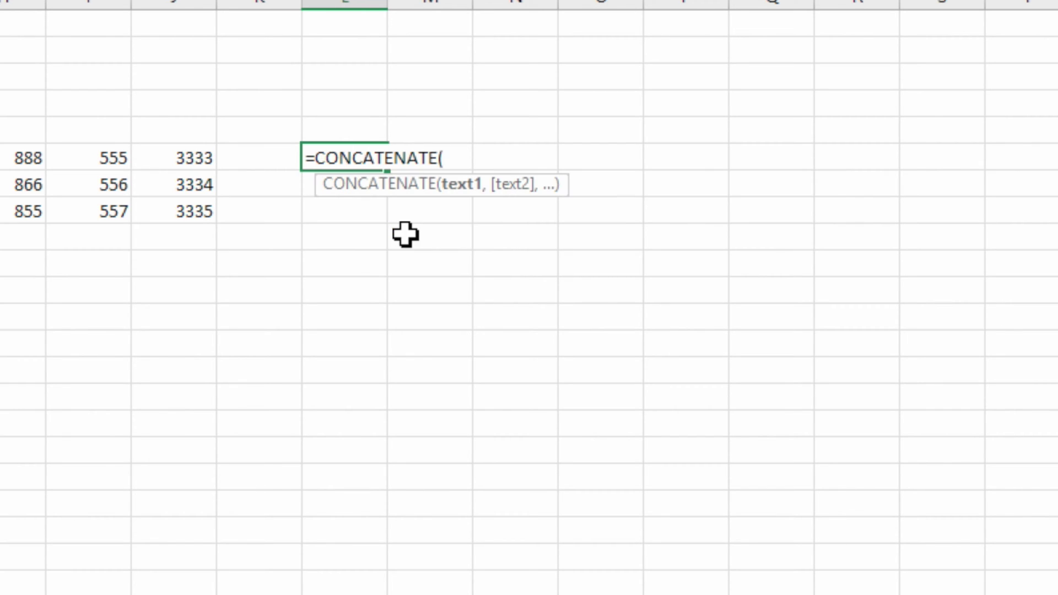
pyautogui.hotkey('ctrl', 'a')
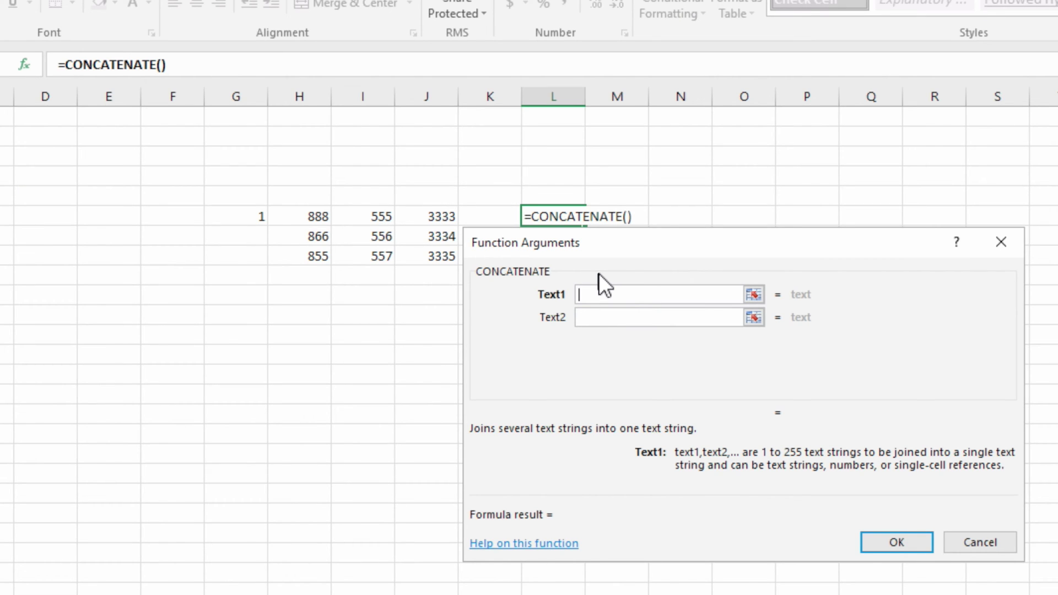
pyautogui.click(262, 219)
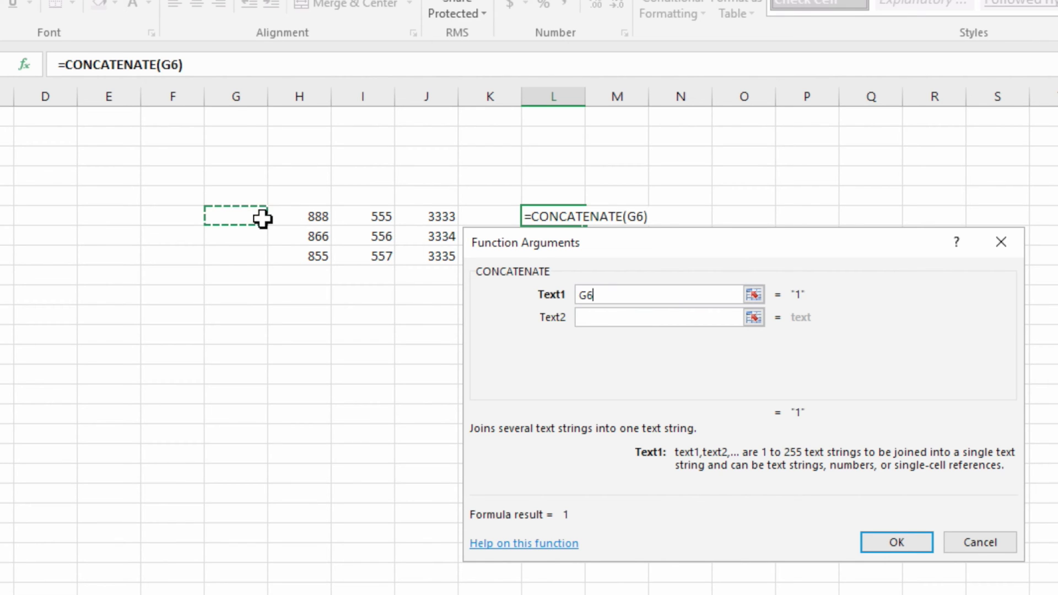
pyautogui.click(587, 318)
pyautogui.click(322, 216)
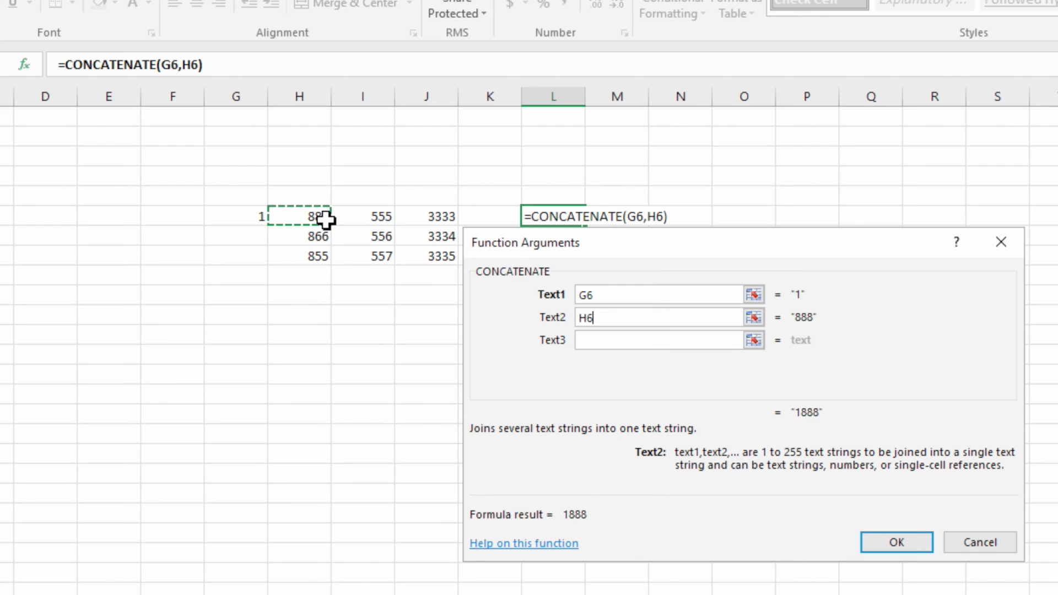
pyautogui.click(596, 341)
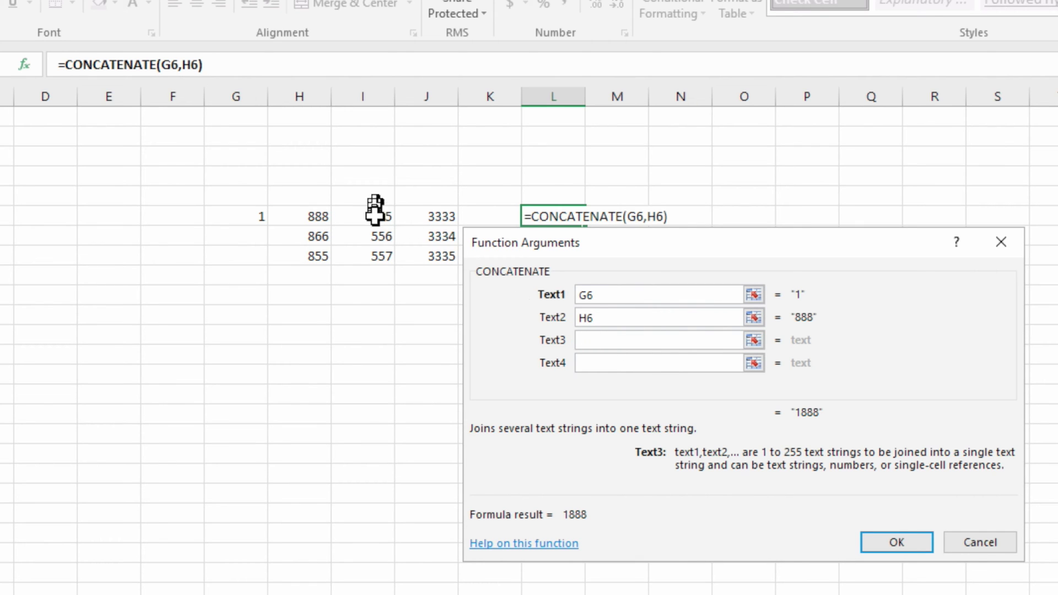
pyautogui.click(375, 215)
pyautogui.click(597, 363)
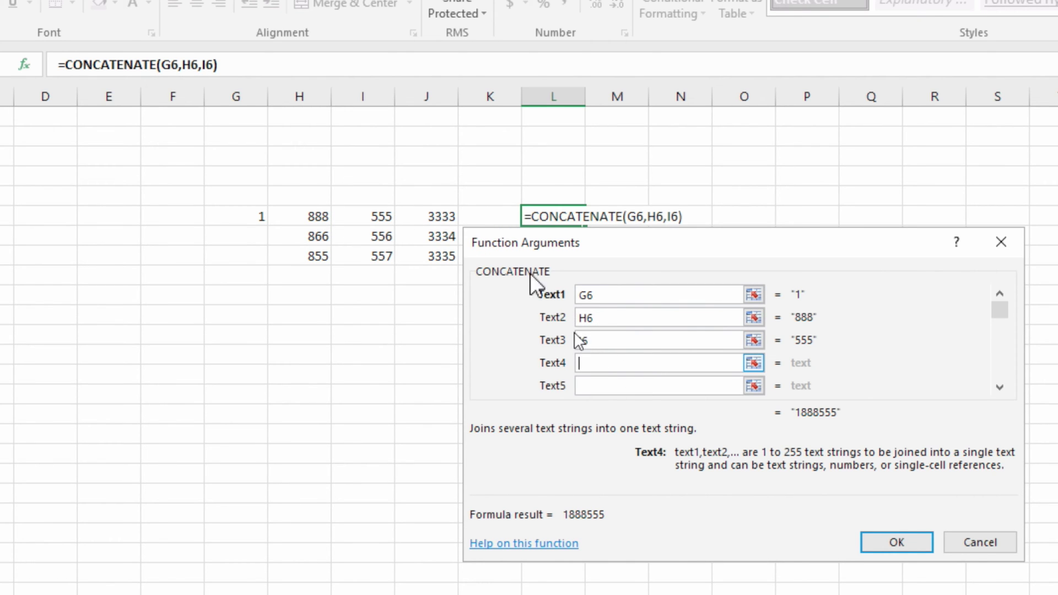
pyautogui.click(443, 214)
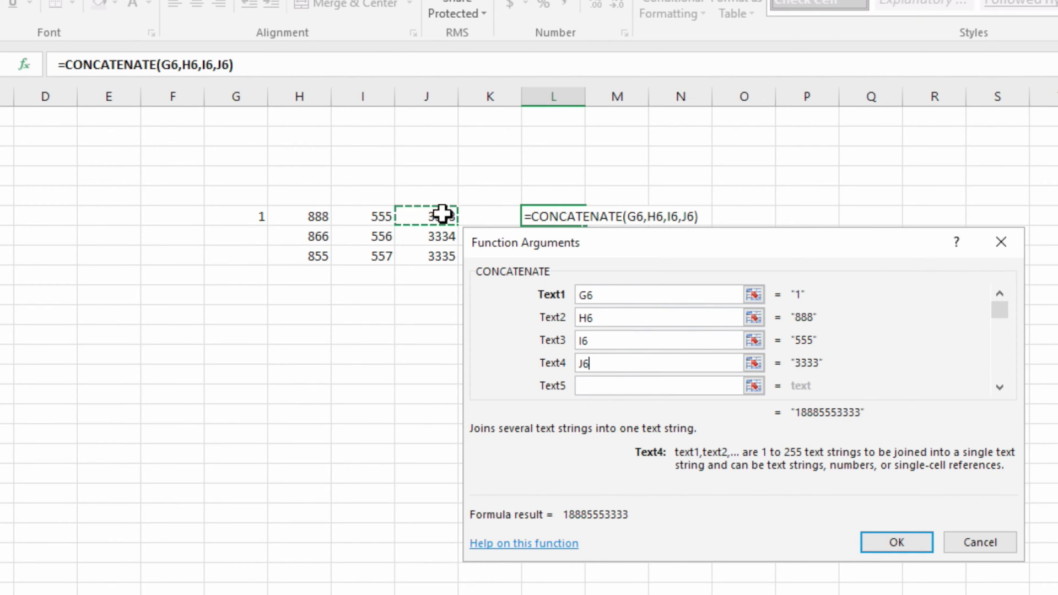
pyautogui.click(918, 542)
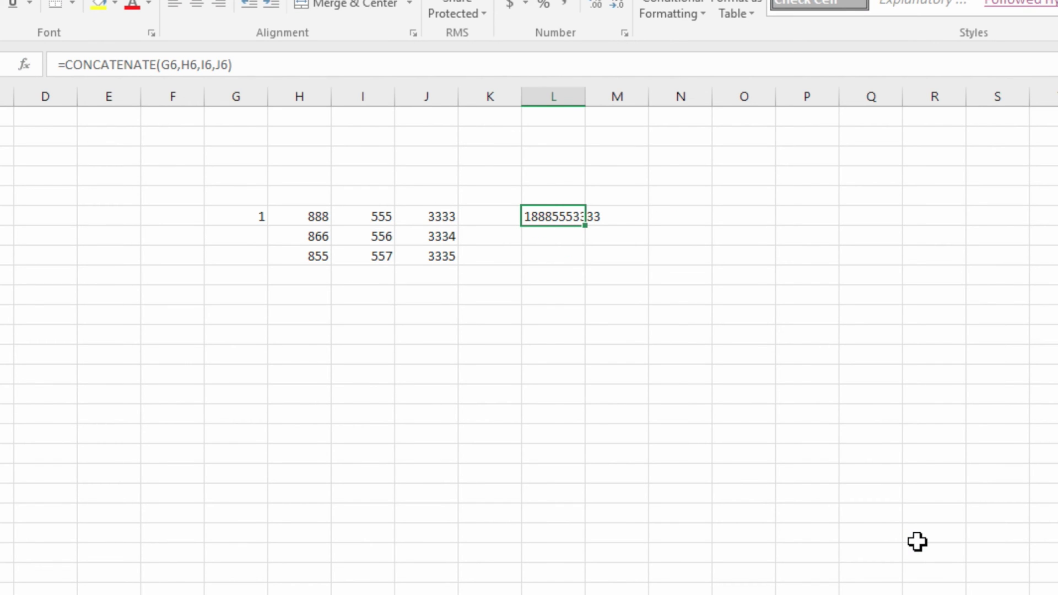
pyautogui.moveTo(259, 217); pyautogui.dragTo(415, 220)
pyautogui.click(496, 335)
pyautogui.click(548, 216)
pyautogui.hotkey('ctrl', 'c')
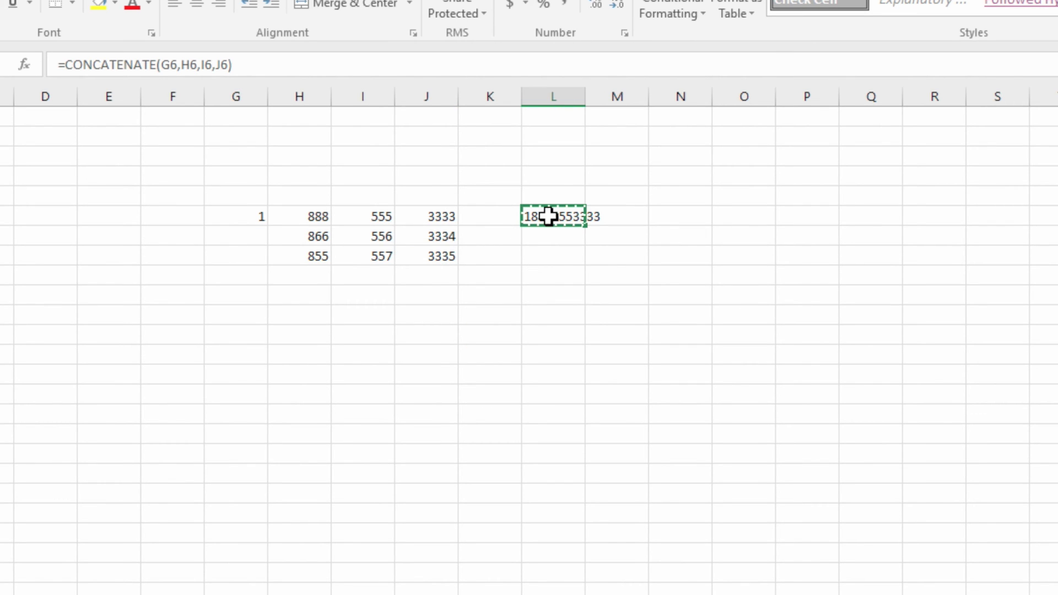
pyautogui.moveTo(545, 233); pyautogui.dragTo(541, 249)
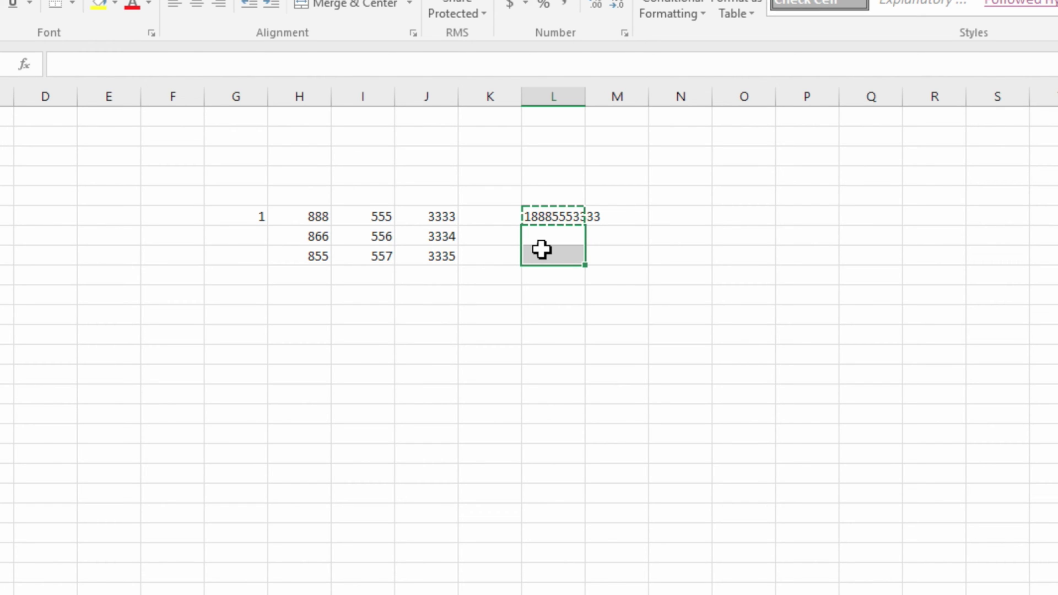
pyautogui.hotkey('ctrl', 'v')
pyautogui.click(533, 298)
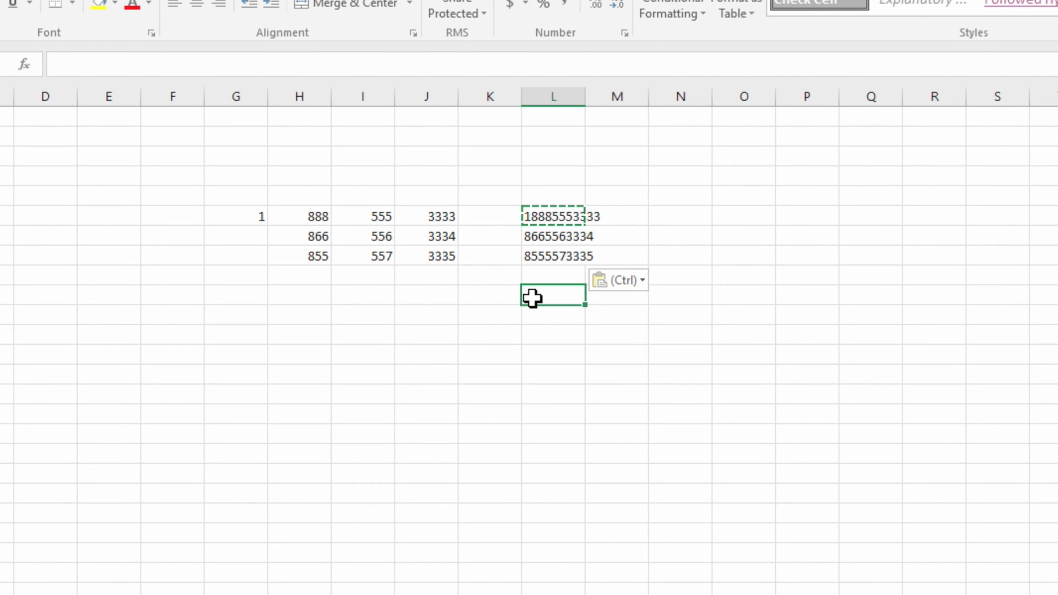
pyautogui.moveTo(240, 236); pyautogui.dragTo(432, 259)
pyautogui.click(426, 334)
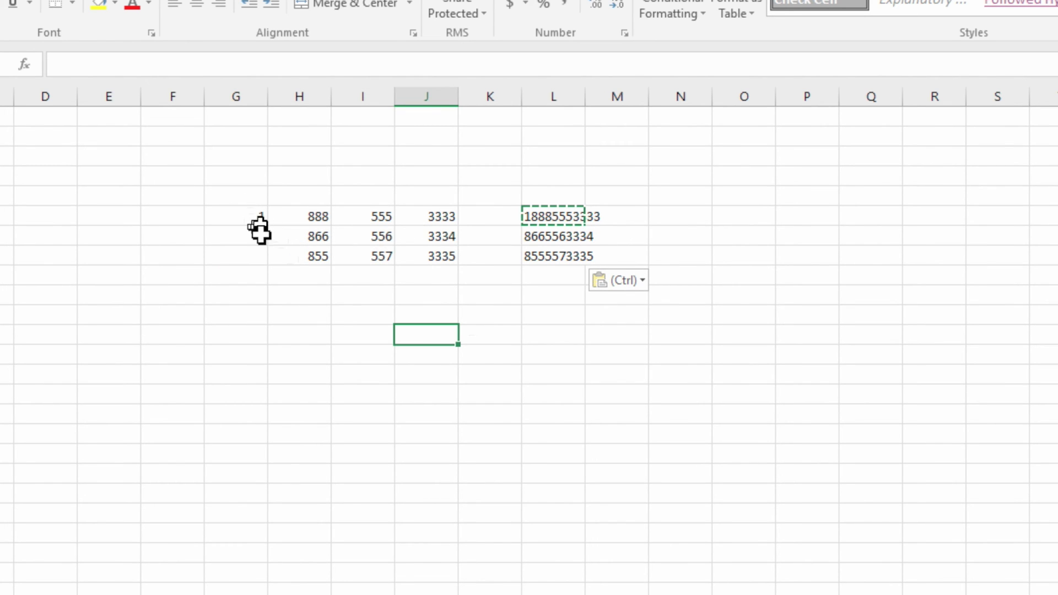
# - Start a CONCATENATE formula in N6 with an absolute $G$6 as its first argument
pyautogui.click(693, 212)
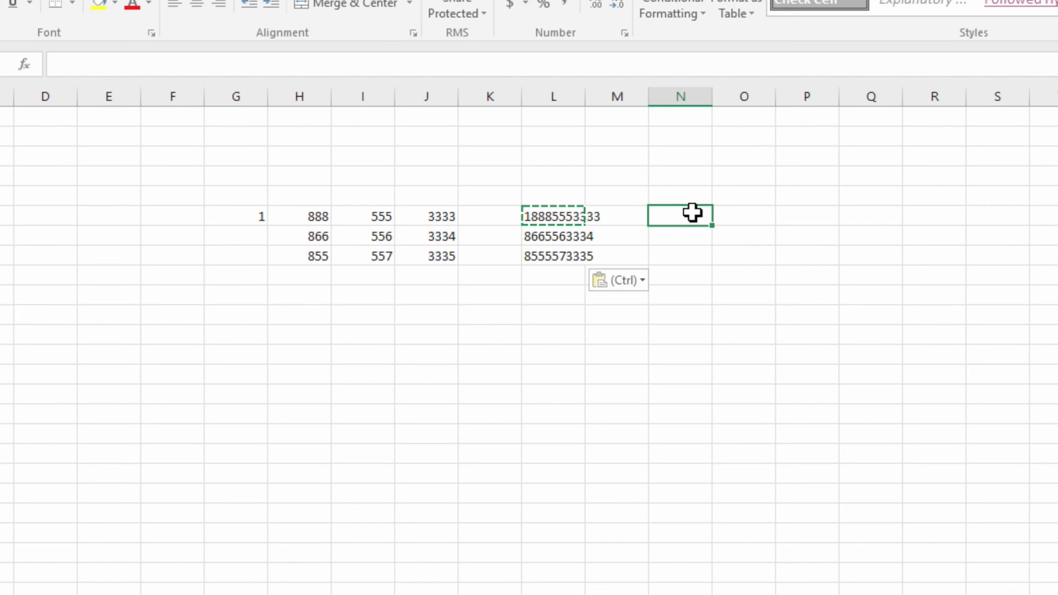
pyautogui.write('=')
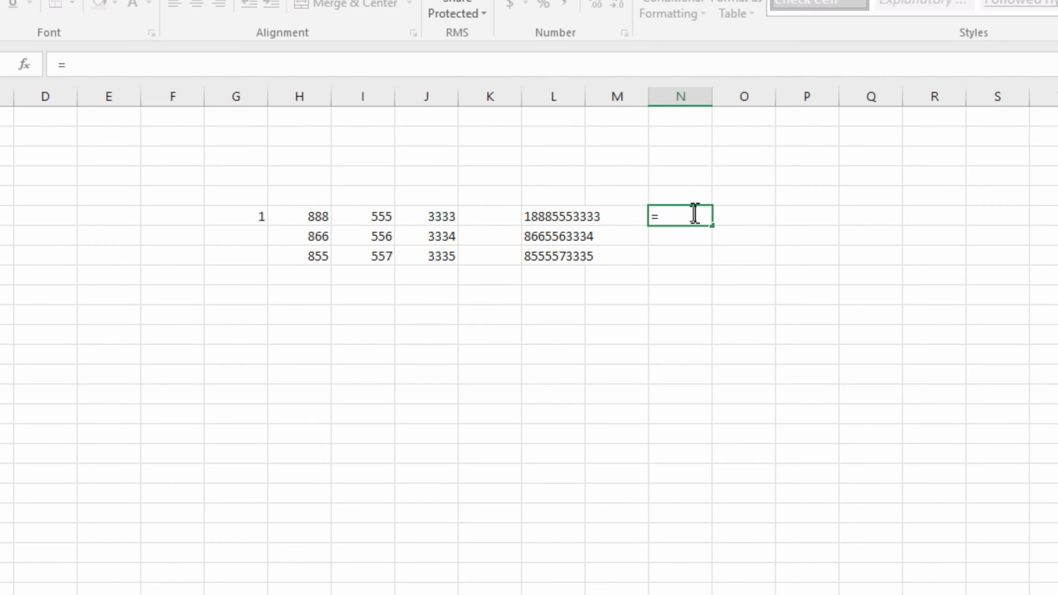
pyautogui.write('con')
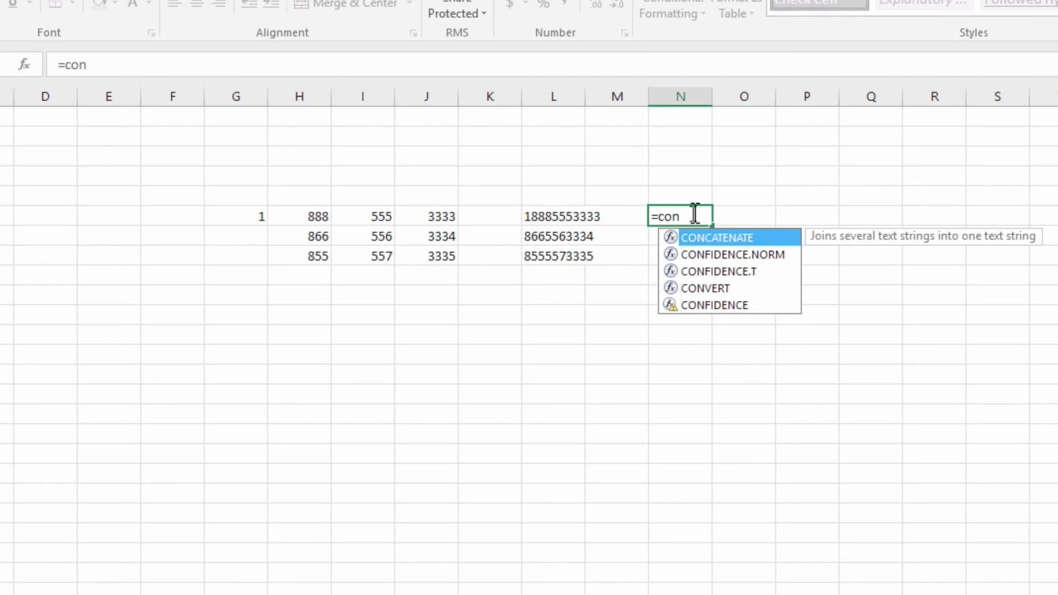
pyautogui.press('Tab')
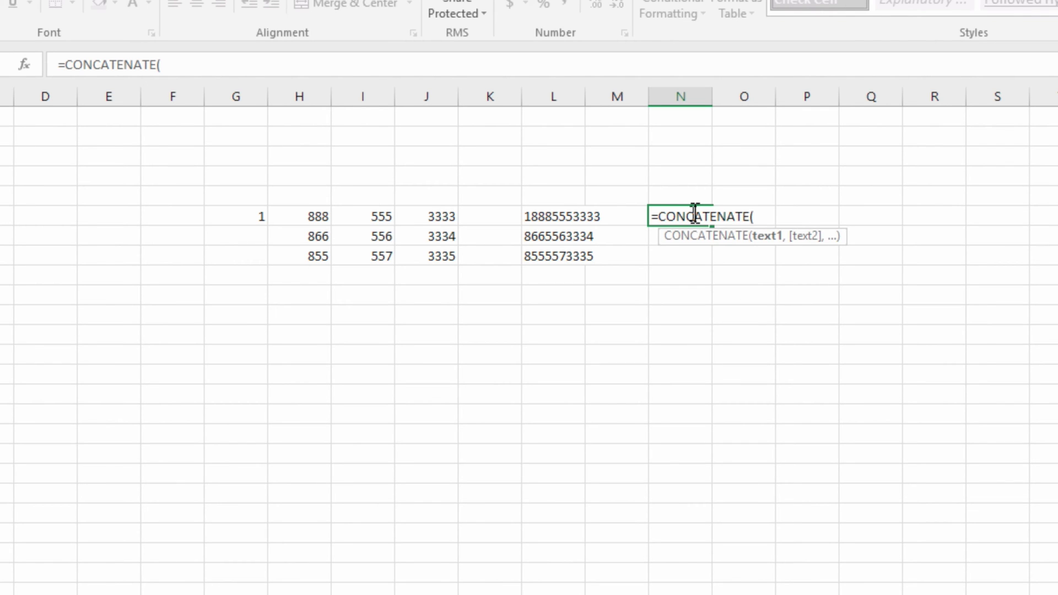
pyautogui.hotkey('ctrl', 'a')
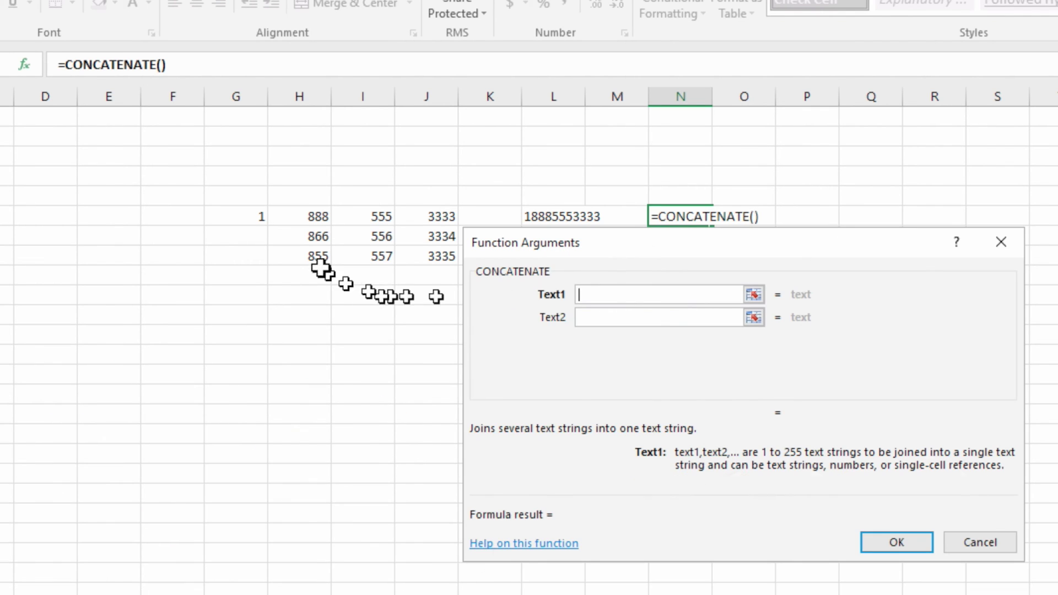
pyautogui.click(257, 221)
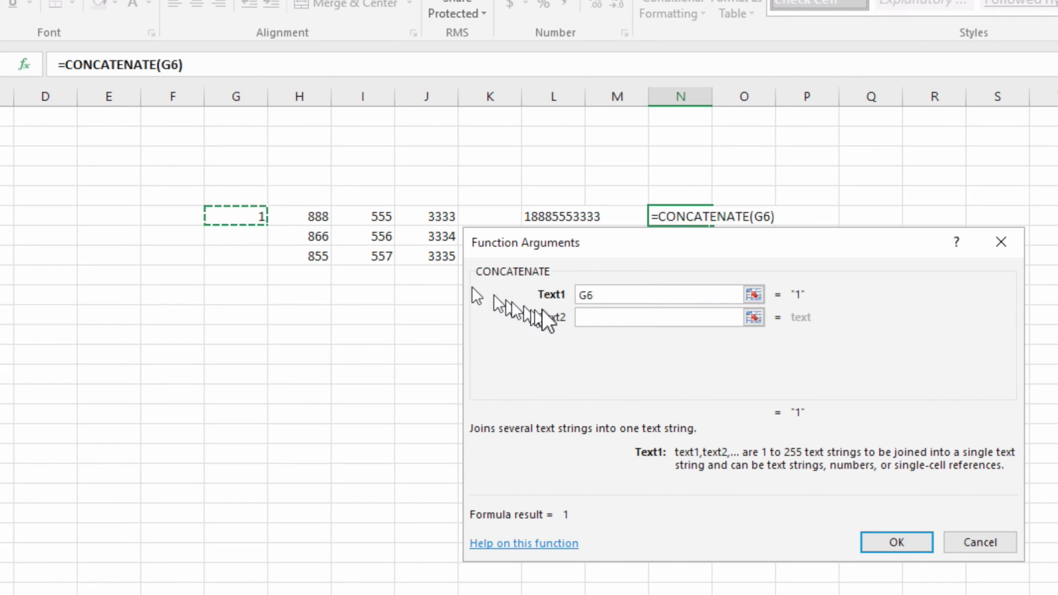
pyautogui.click(588, 297)
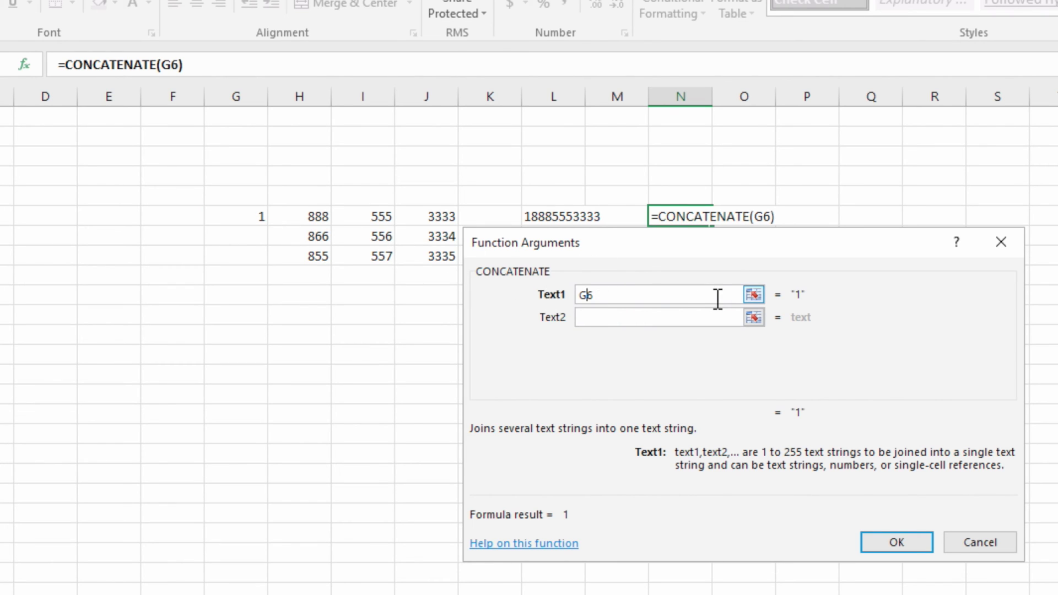
pyautogui.press('F4')
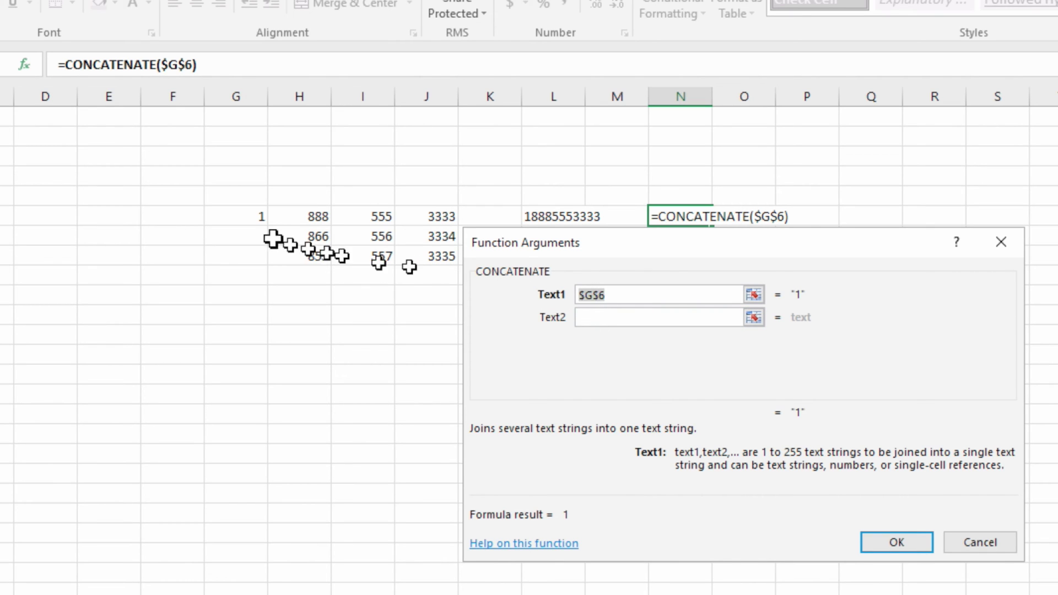
pyautogui.click(607, 317)
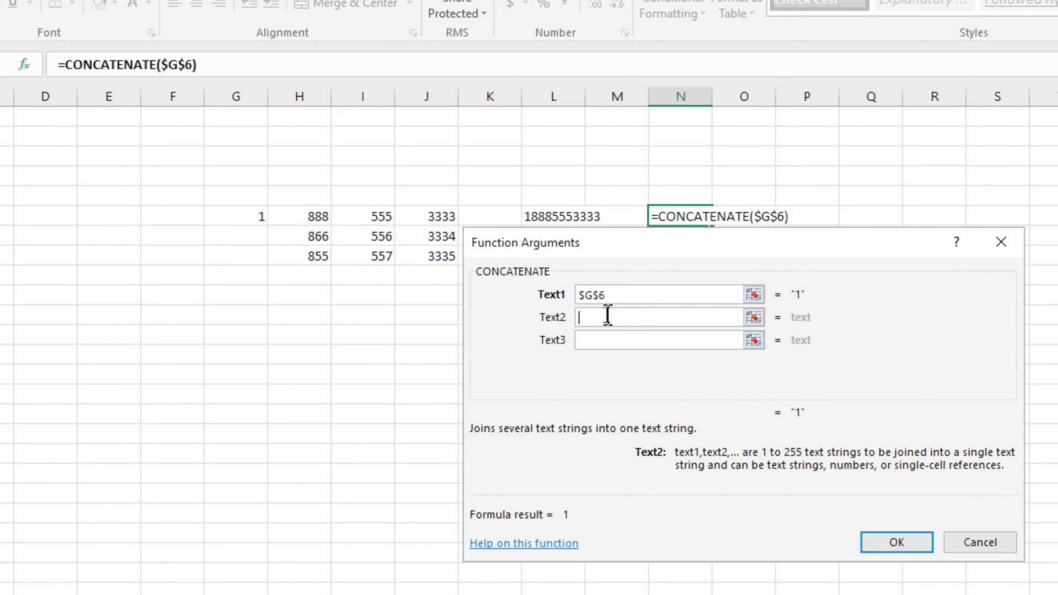
pyautogui.click(321, 217)
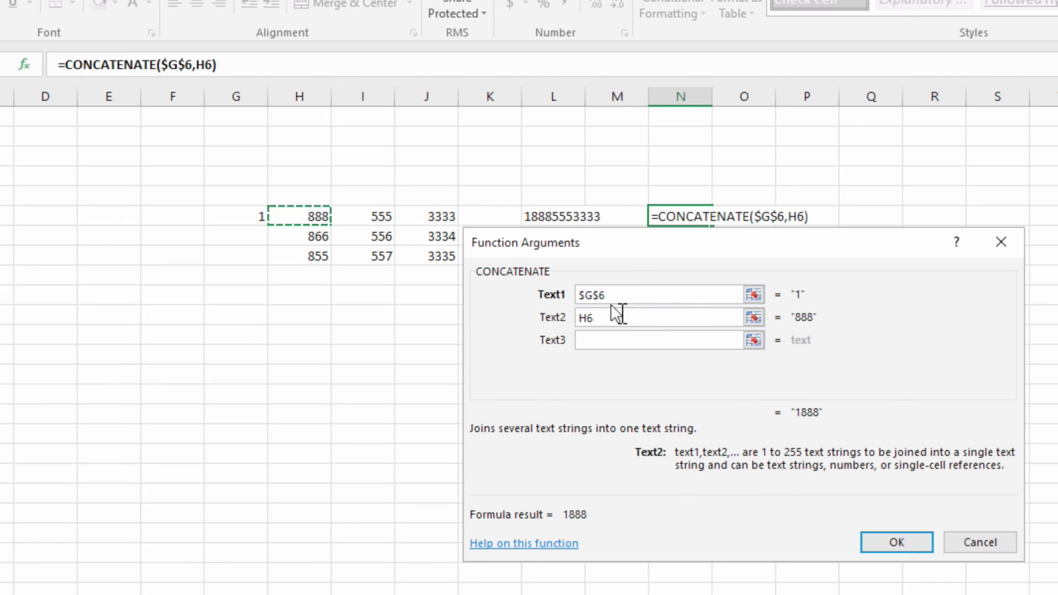
pyautogui.click(627, 335)
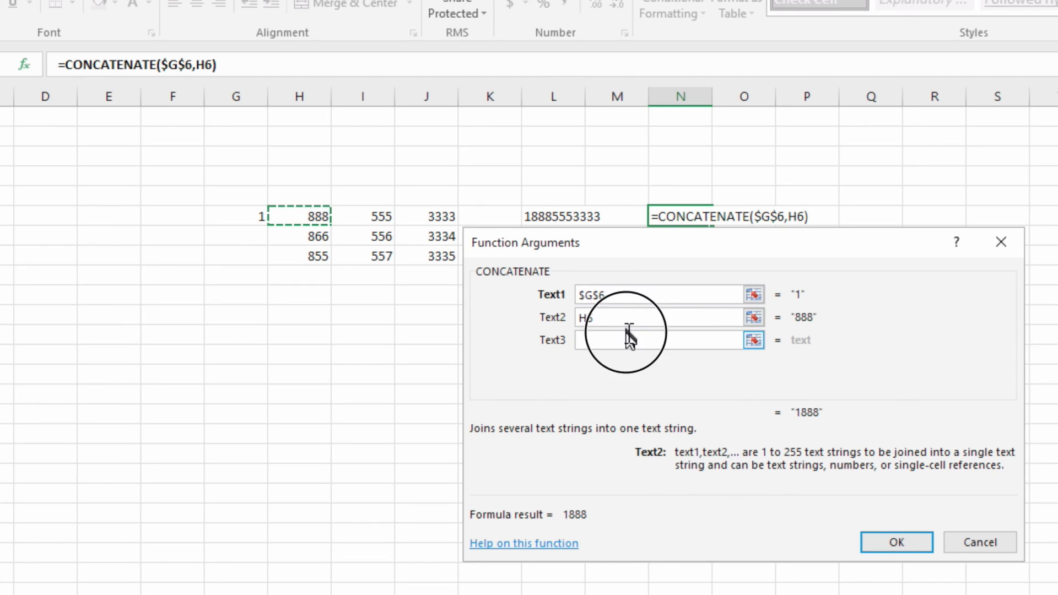
pyautogui.click(390, 215)
pyautogui.click(593, 362)
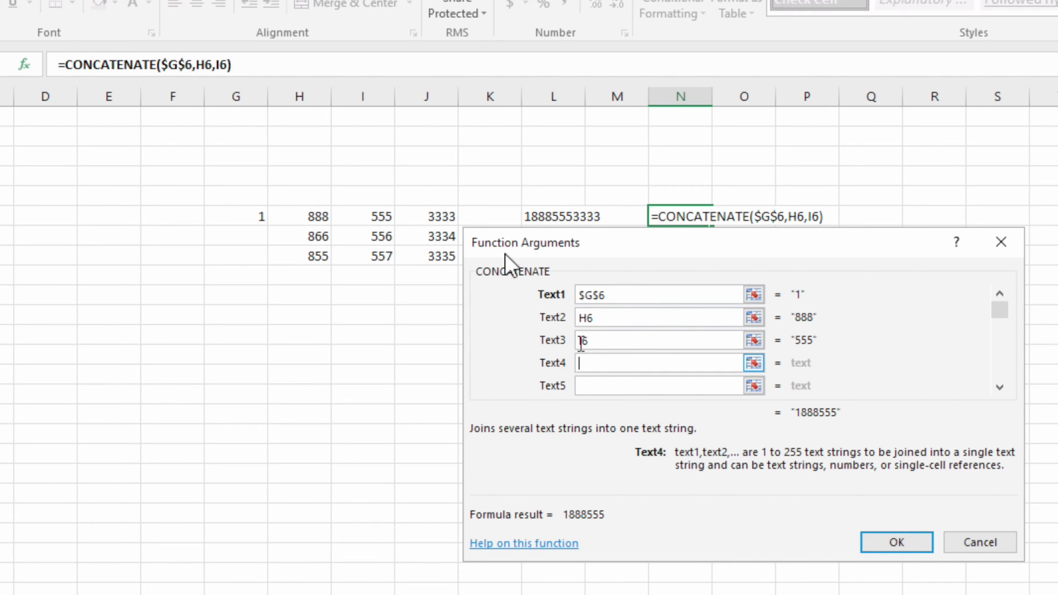
pyautogui.click(444, 215)
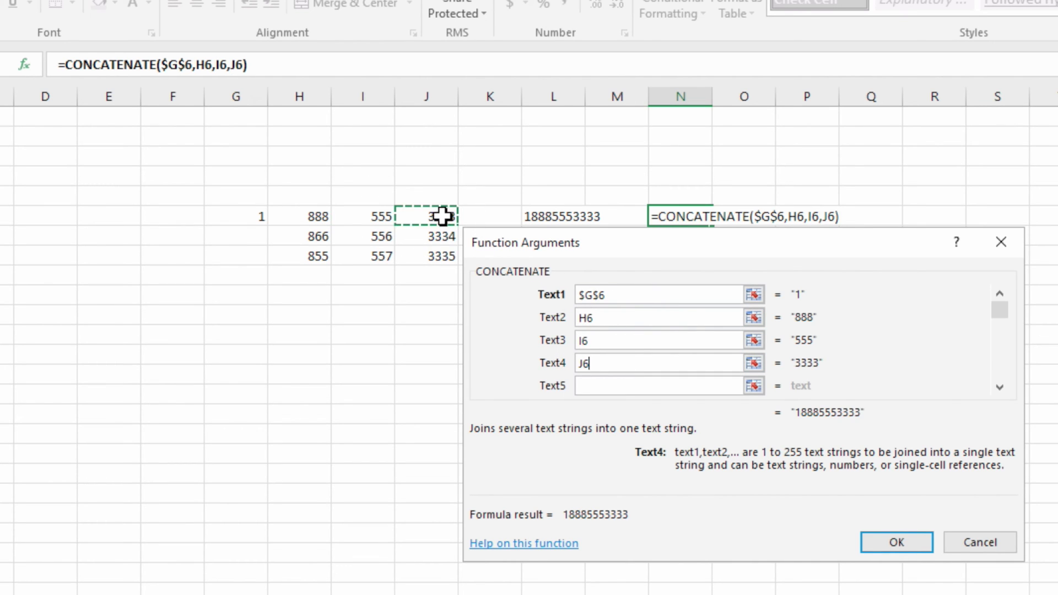
pyautogui.click(902, 541)
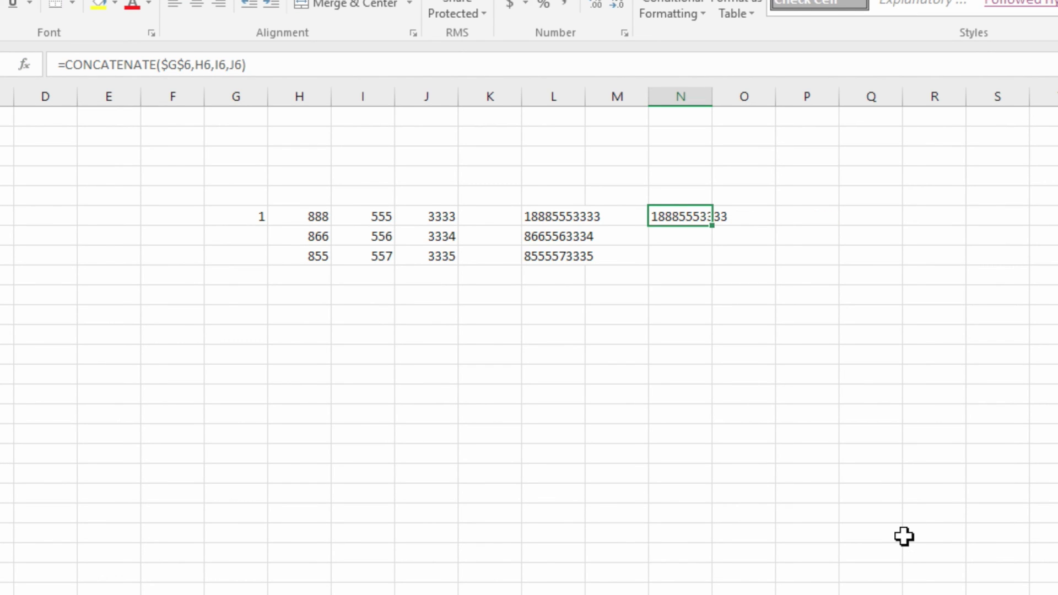
pyautogui.hotkey('ctrl', 'c')
pyautogui.press('Down')
pyautogui.hotkey('shift', 'Down')
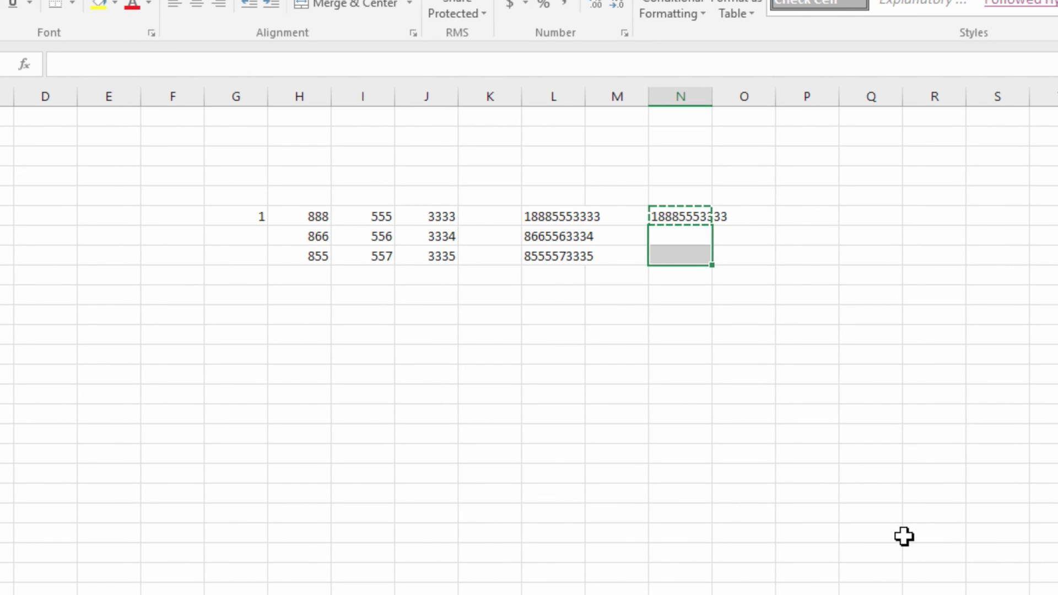
pyautogui.hotkey('ctrl', 'v')
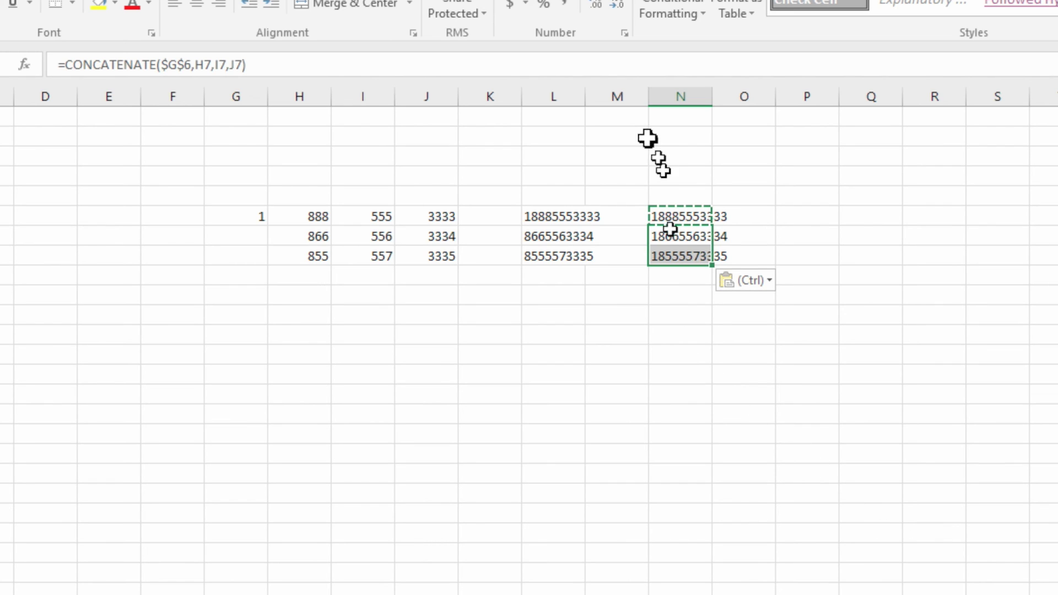
pyautogui.click(260, 217)
pyautogui.click(808, 368)
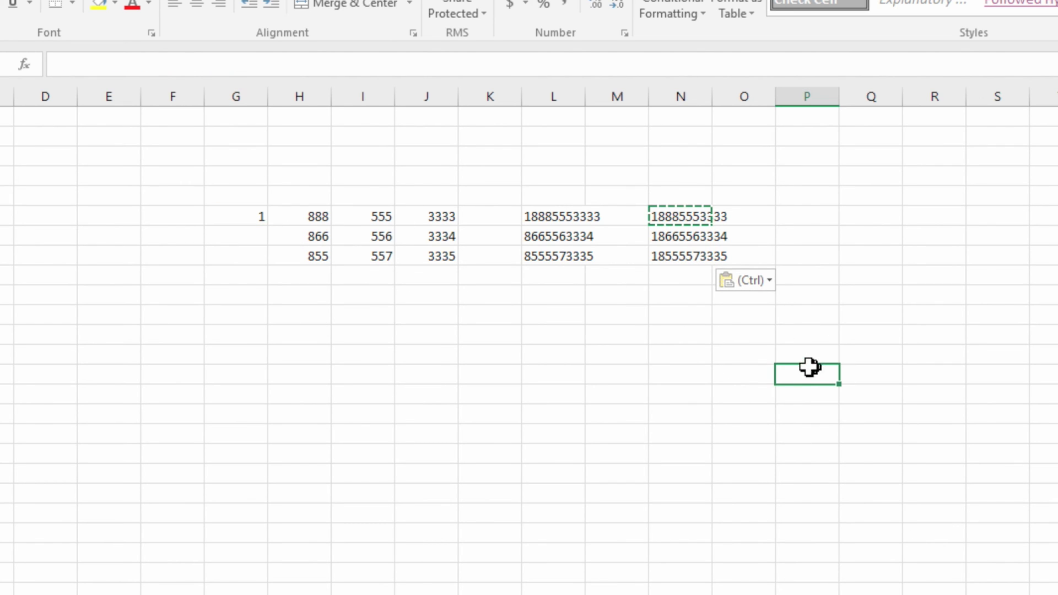
pyautogui.click(810, 229)
pyautogui.click(811, 217)
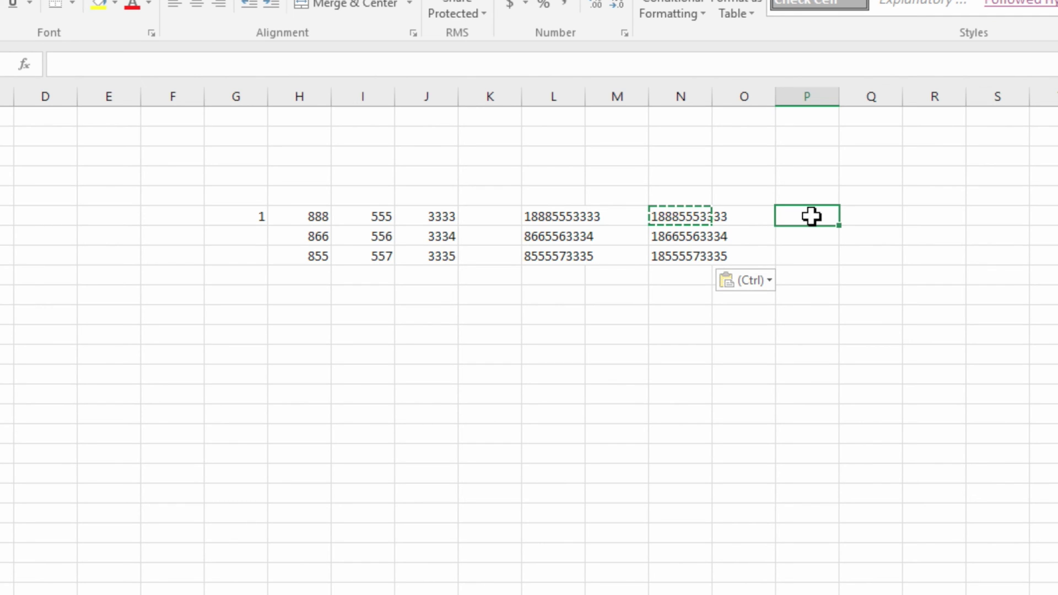
# - Start a CONCATENATE in P6 with the arguments G6, "-", H6, "-"
pyautogui.write('=con')
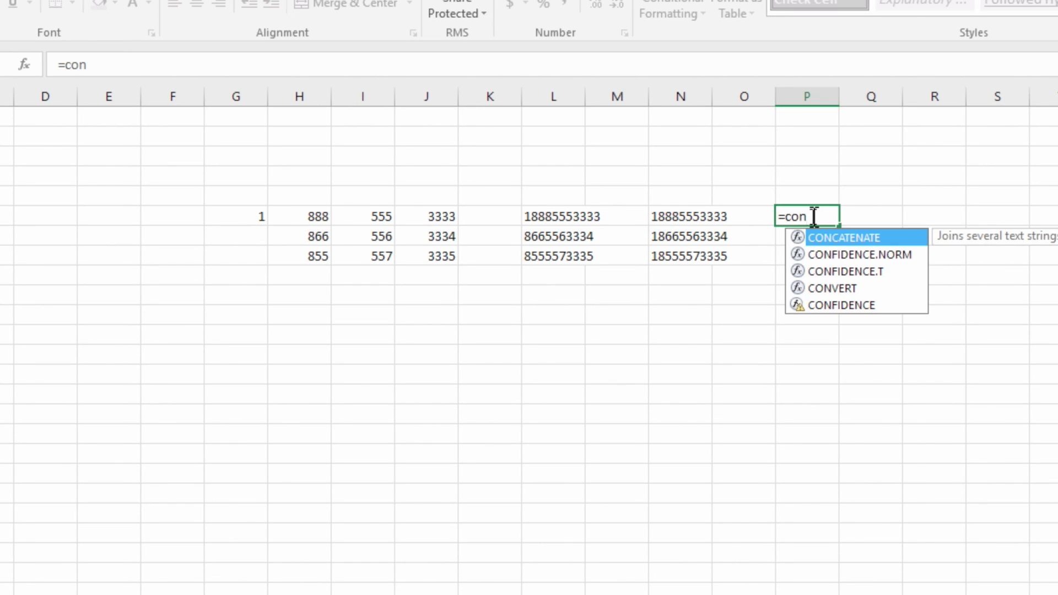
pyautogui.press('Tab')
pyautogui.hotkey('ctrl', 'a')
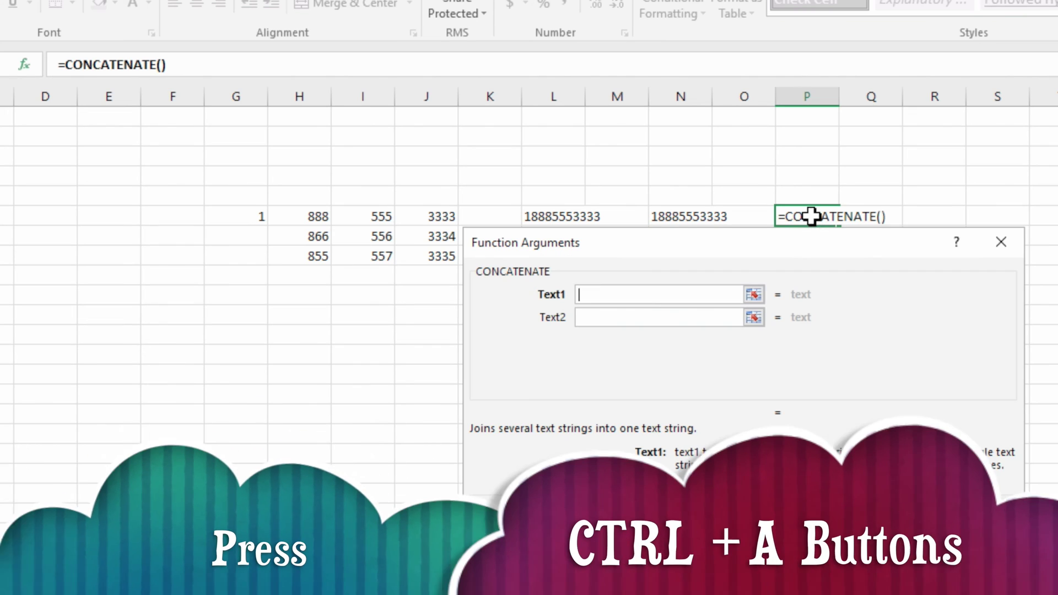
pyautogui.click(256, 213)
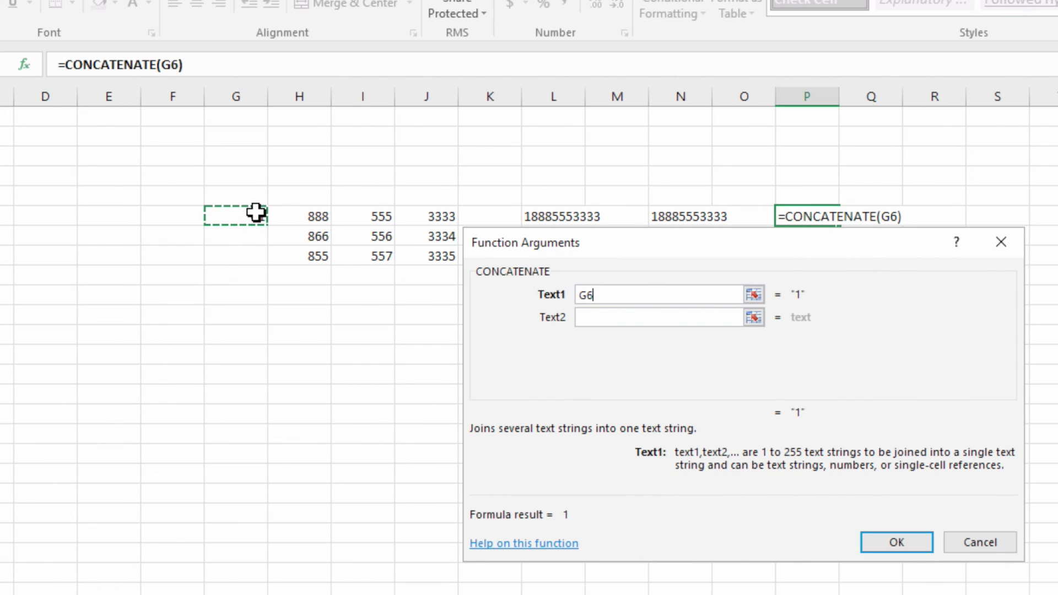
pyautogui.click(608, 321)
pyautogui.write('"')
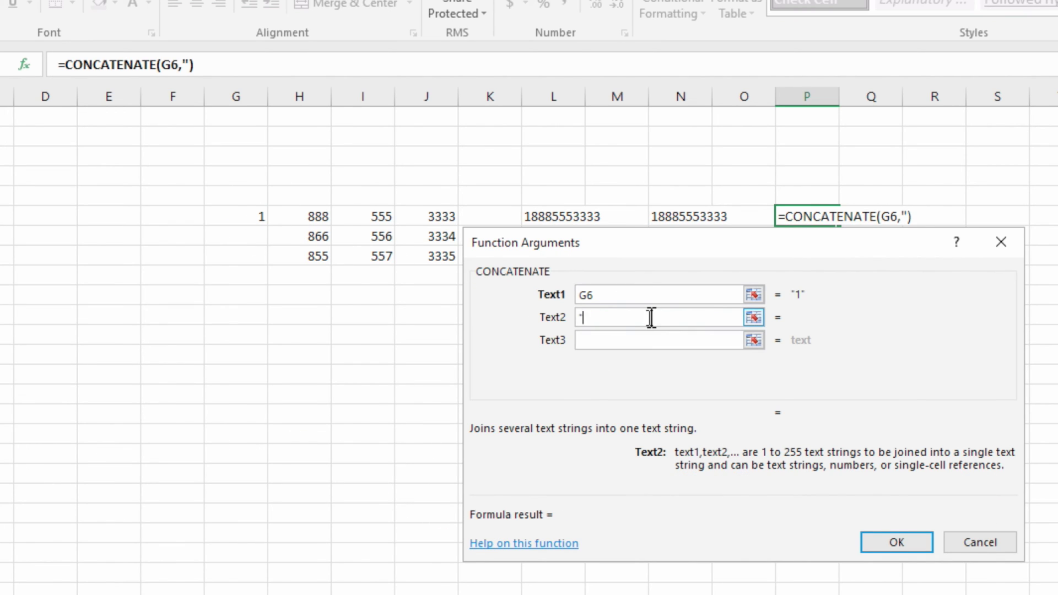
pyautogui.write('-"')
pyautogui.press('Tab')
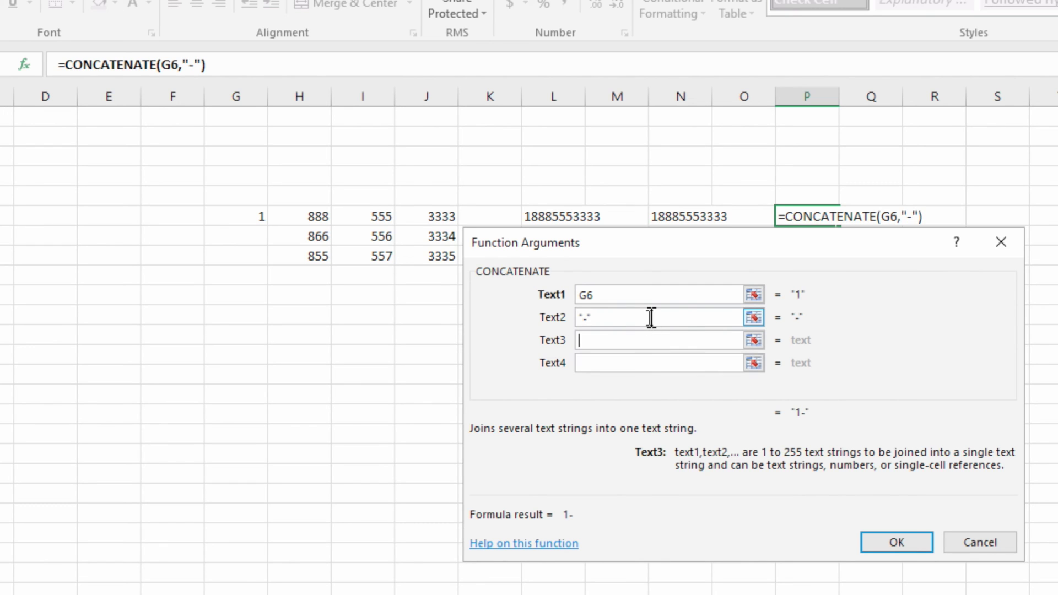
pyautogui.click(319, 216)
pyautogui.click(602, 364)
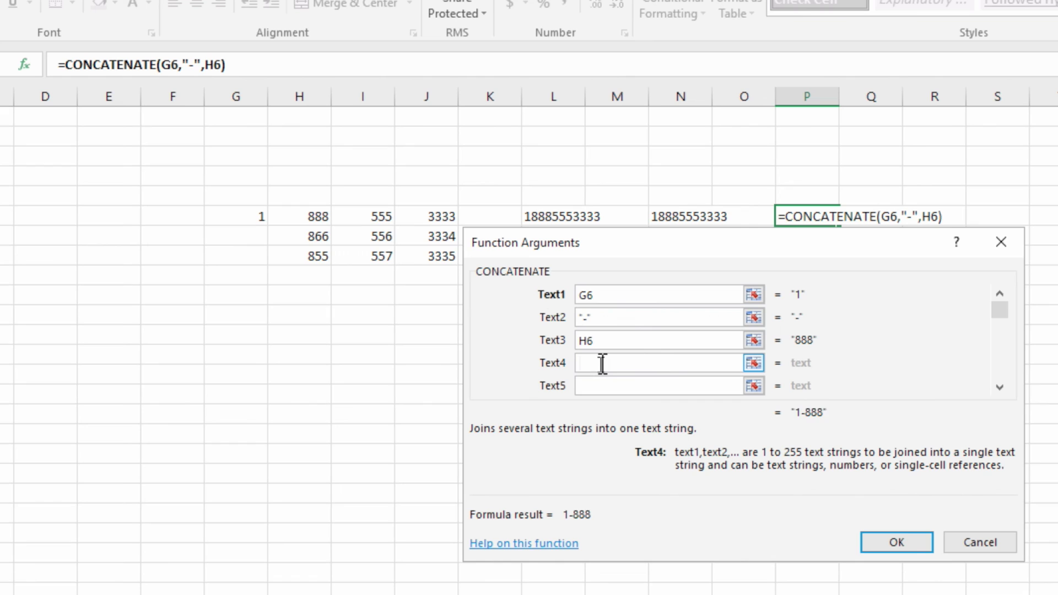
pyautogui.write('"-"')
pyautogui.click(609, 386)
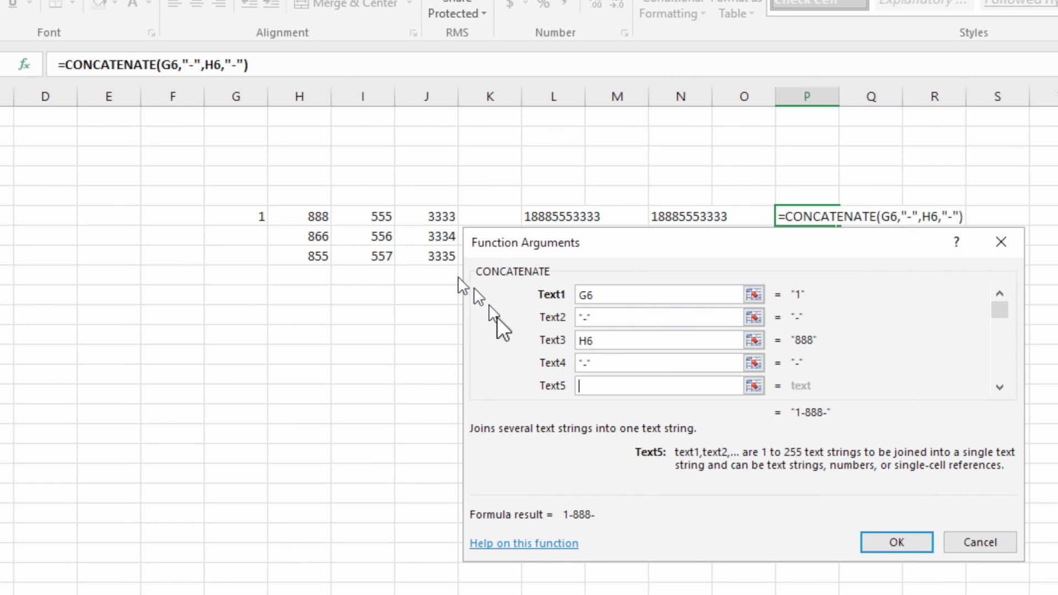
pyautogui.click(380, 216)
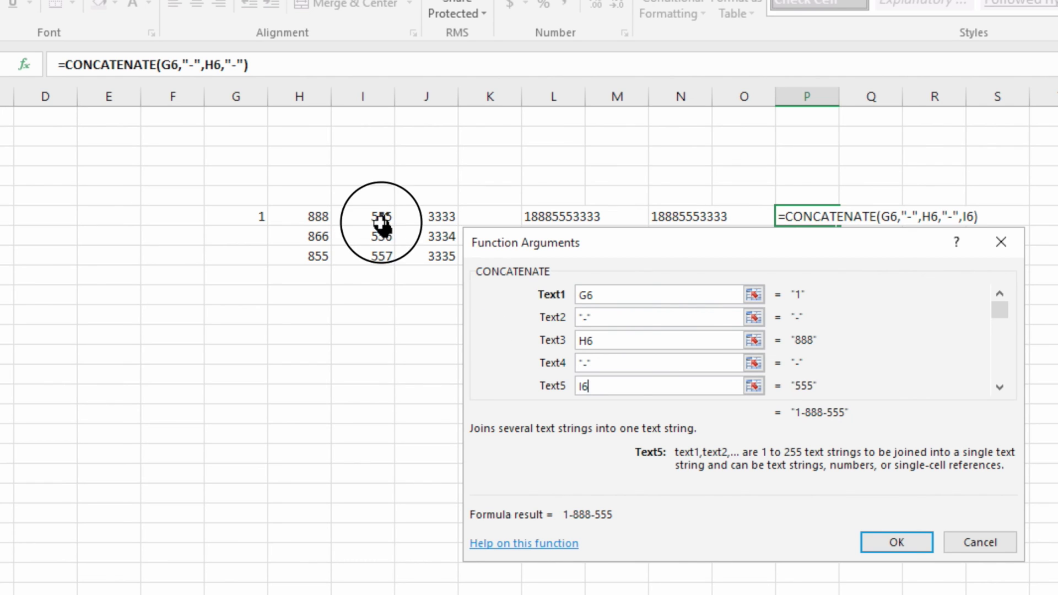
pyautogui.click(1005, 387)
pyautogui.click(1004, 387)
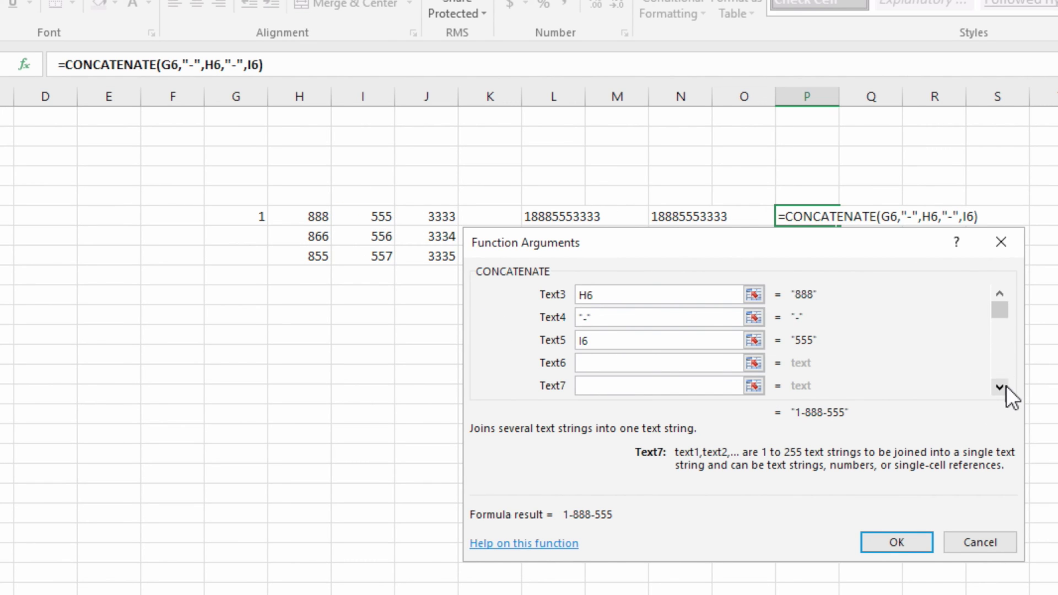
pyautogui.click(605, 364)
pyautogui.write('-')
pyautogui.click(610, 386)
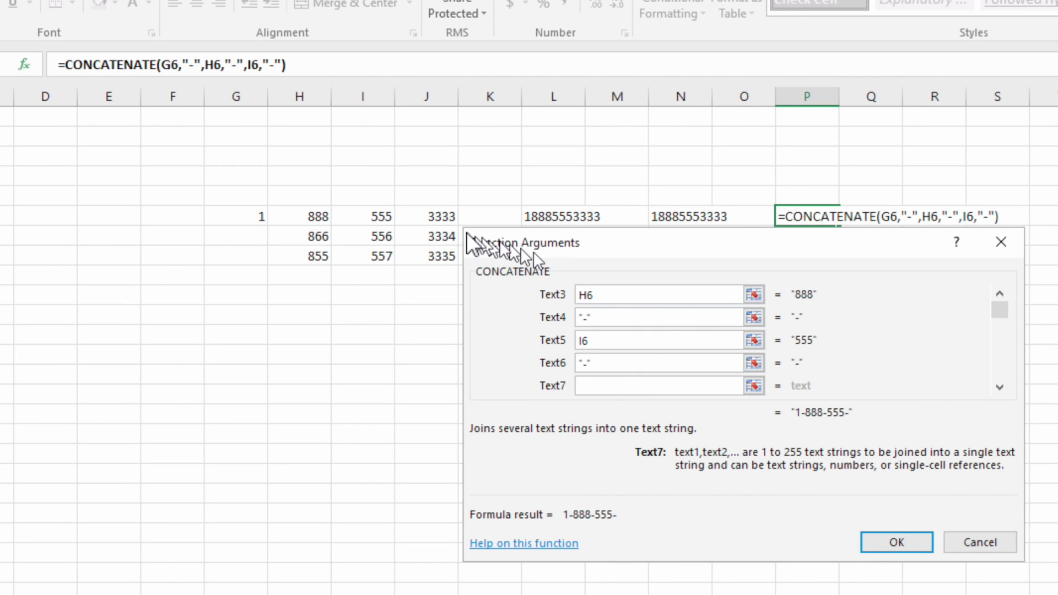
pyautogui.click(441, 216)
pyautogui.click(903, 542)
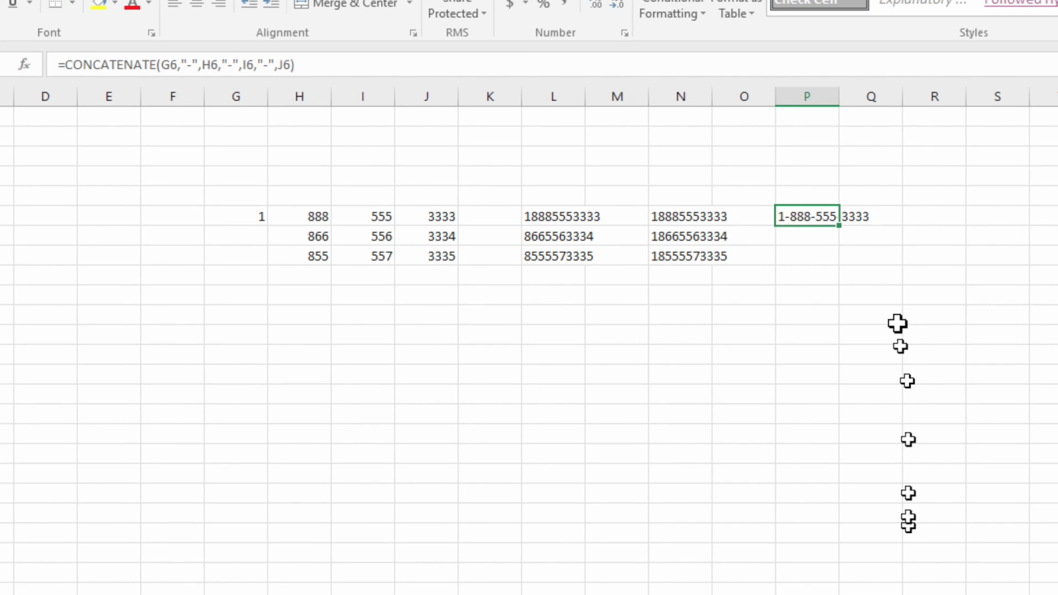
# - Autofit column P and copy P6's dashed formula into P7:P8
pyautogui.doubleClick(840, 96)
pyautogui.hotkey('ctrl', 'c')
pyautogui.press('Down')
pyautogui.hotkey('shift', 'Down')
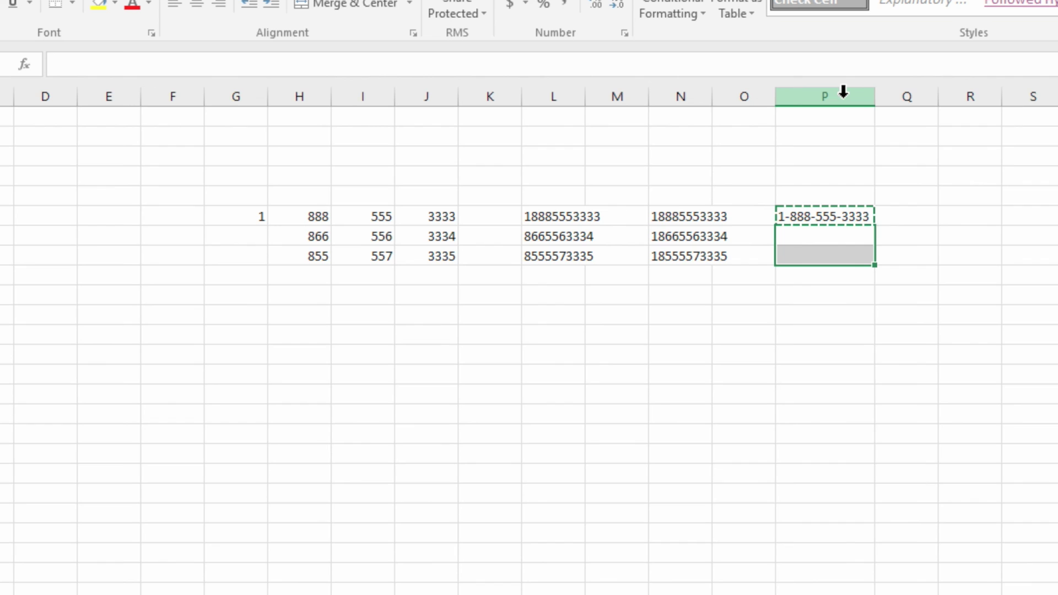
pyautogui.hotkey('ctrl', 'v')
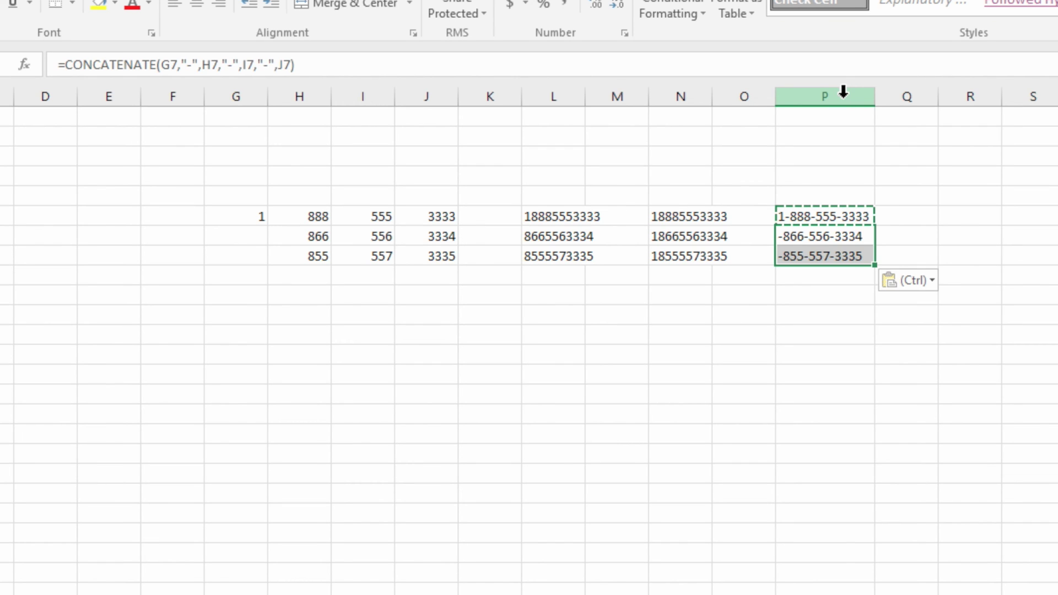
pyautogui.click(763, 357)
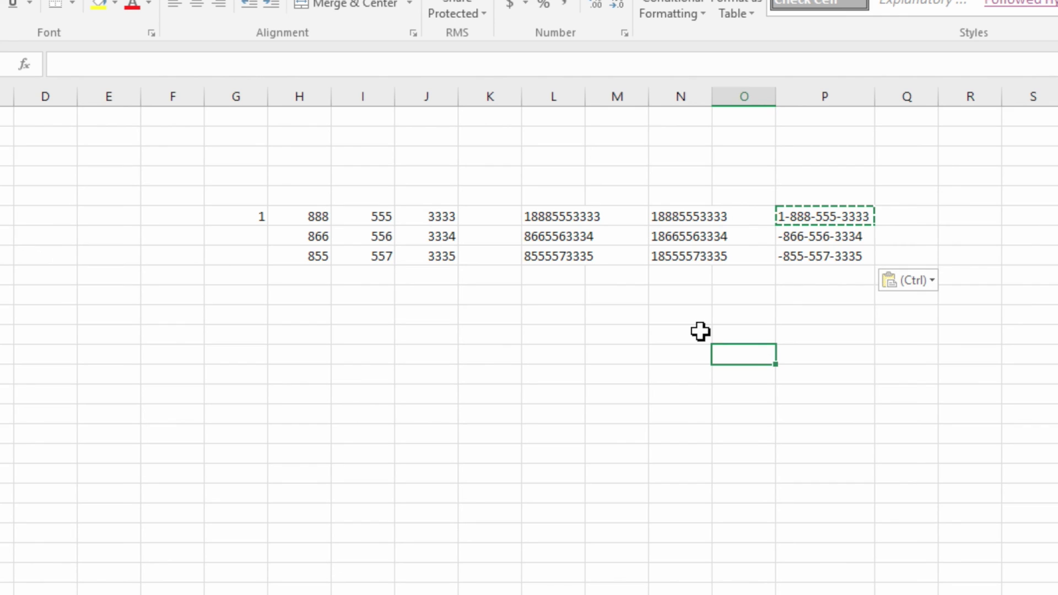
# - Paste the three dashed numbers from P6:P8 as values into G13:G15
pyautogui.moveTo(830, 216); pyautogui.dragTo(825, 256)
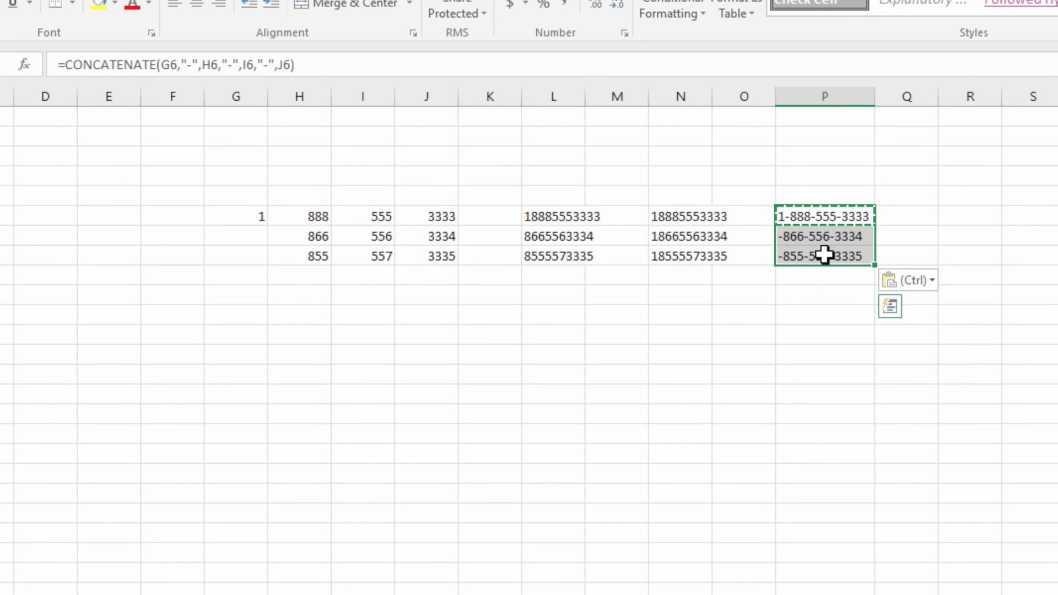
pyautogui.hotkey('ctrl', 'c')
pyautogui.click(258, 299)
pyautogui.hotkey('ctrl', 'v')
pyautogui.click(350, 300)
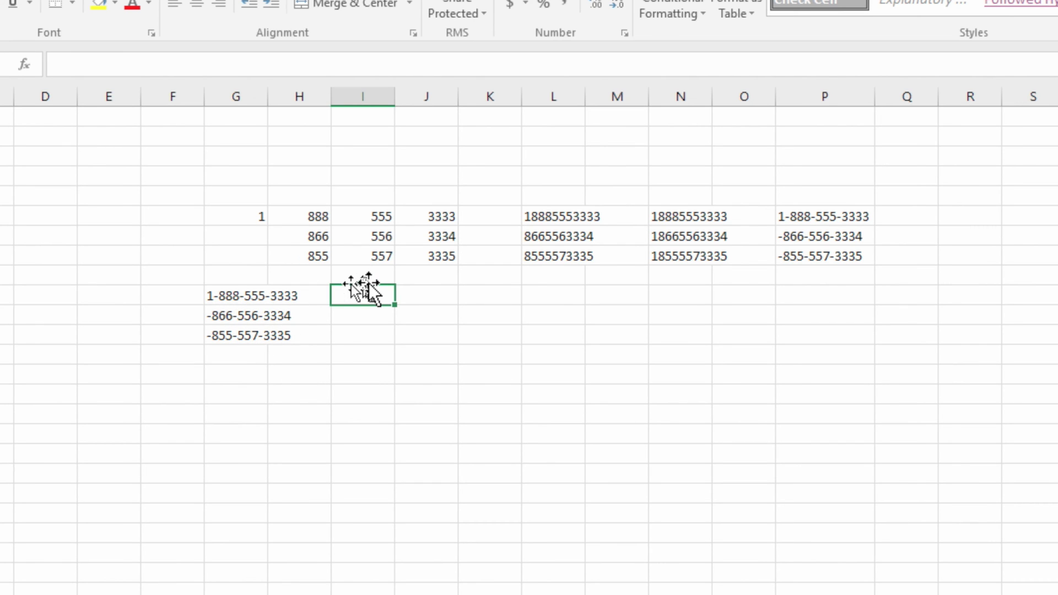
# - Split G13:G15 with Text to Columns, Delimited, using "-" as the Other delimiter instead of Tab
pyautogui.moveTo(225, 291); pyautogui.dragTo(224, 330)
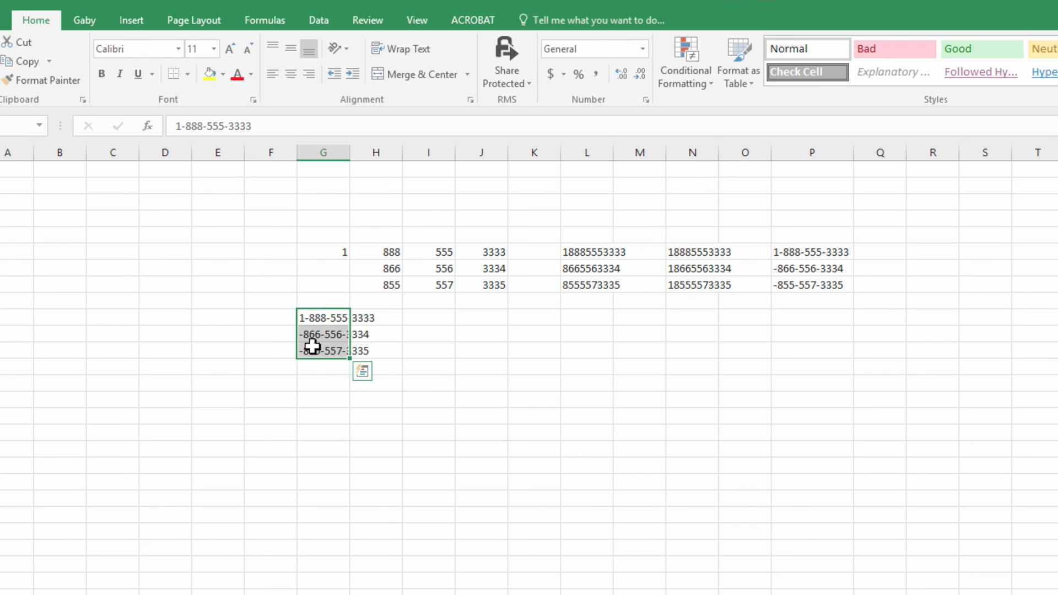
pyautogui.click(335, 26)
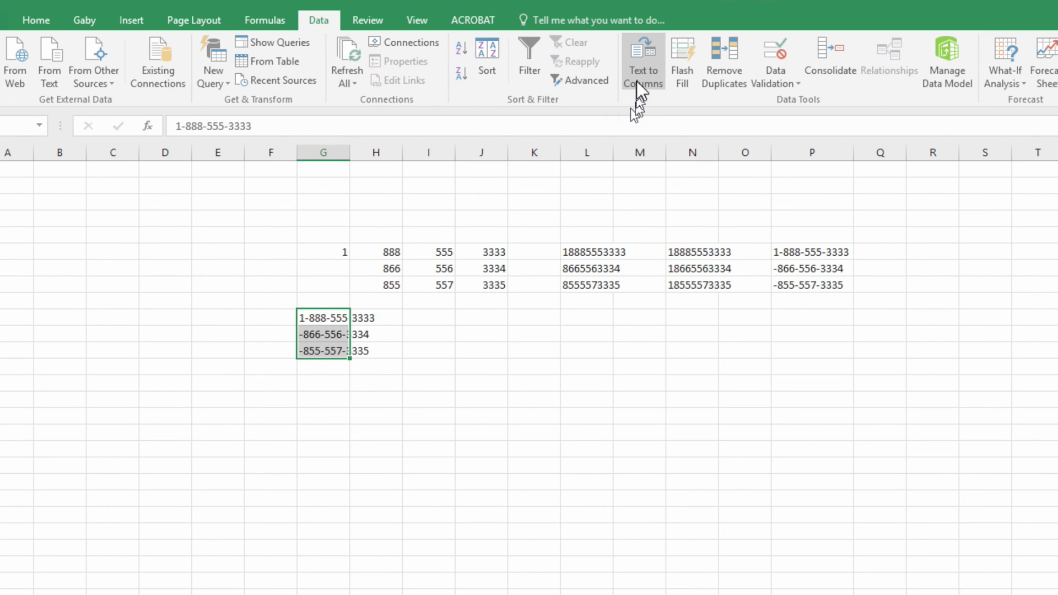
pyautogui.click(647, 81)
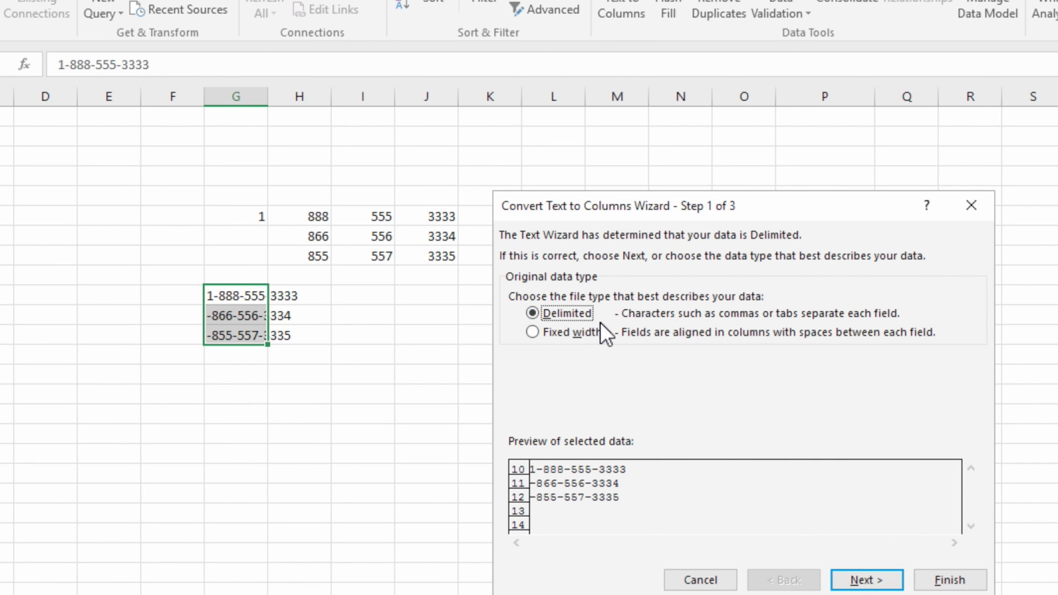
pyautogui.click(866, 579)
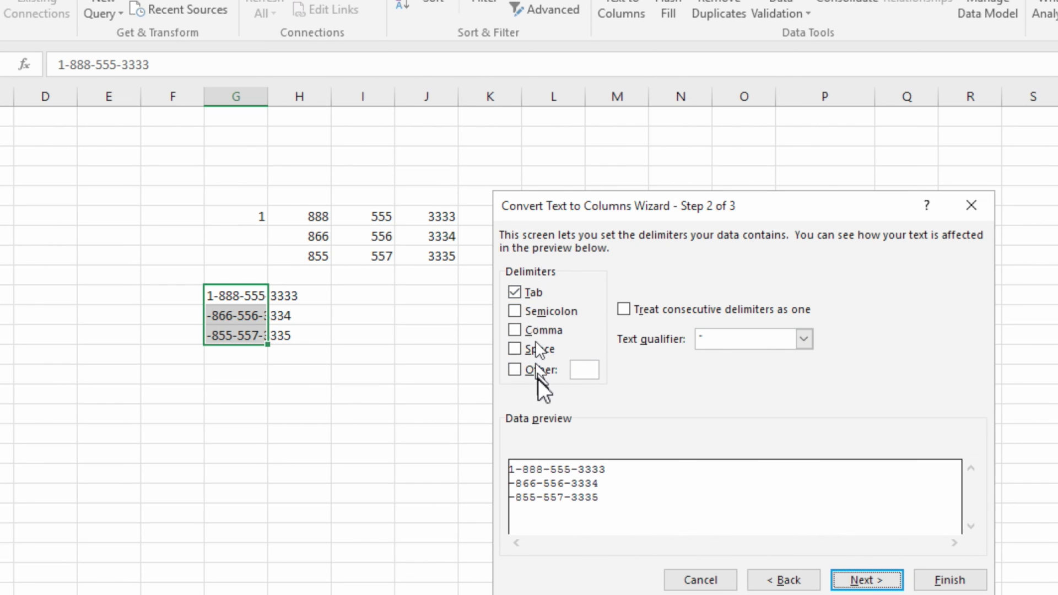
pyautogui.click(515, 293)
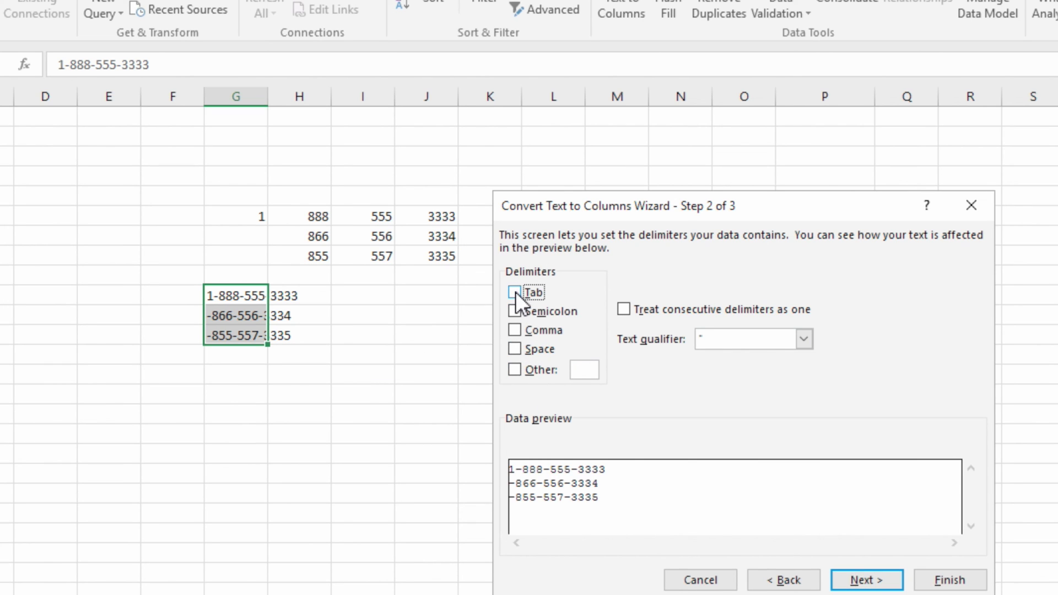
pyautogui.click(514, 370)
pyautogui.write('-')
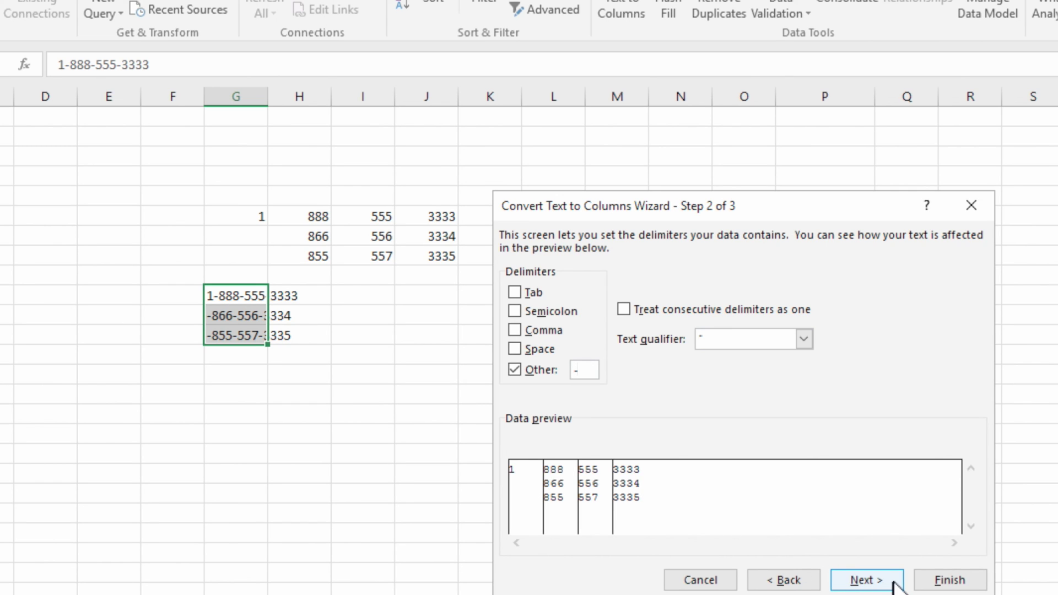
pyautogui.click(866, 580)
pyautogui.click(949, 580)
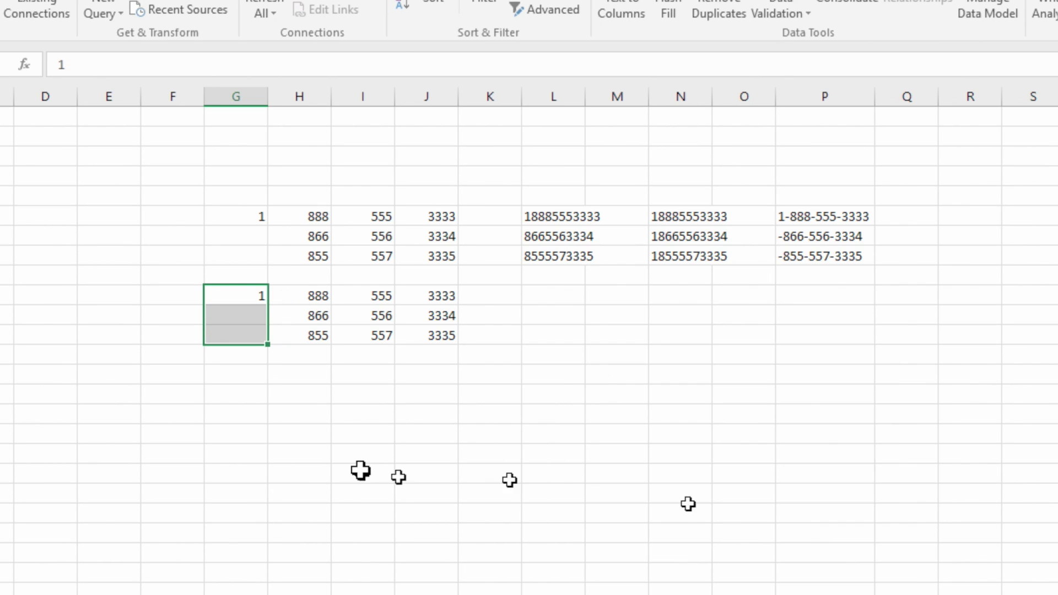
pyautogui.moveTo(248, 294); pyautogui.dragTo(419, 340)
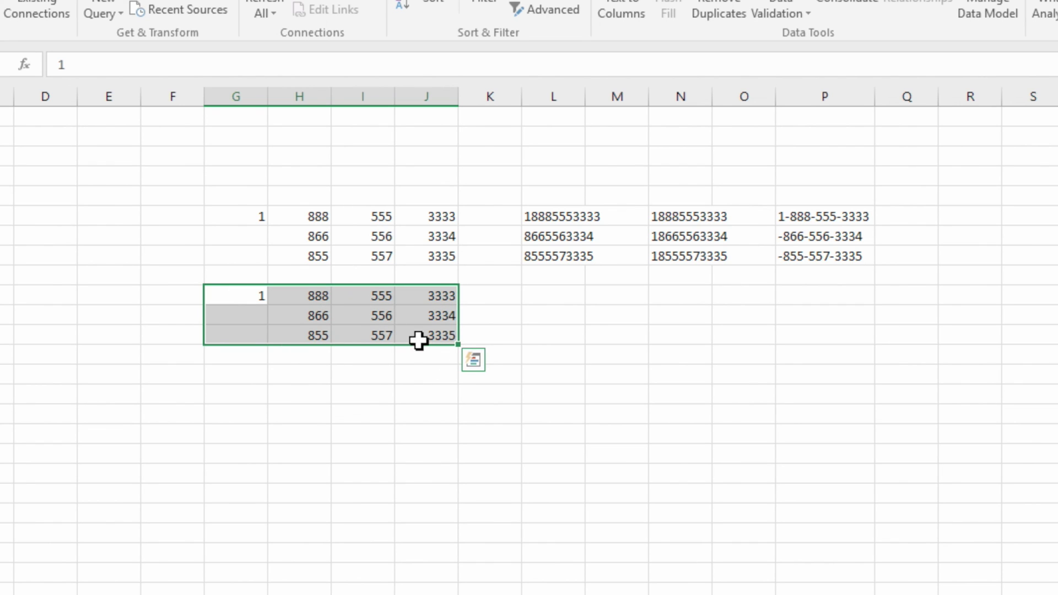
pyautogui.moveTo(246, 215); pyautogui.dragTo(429, 265)
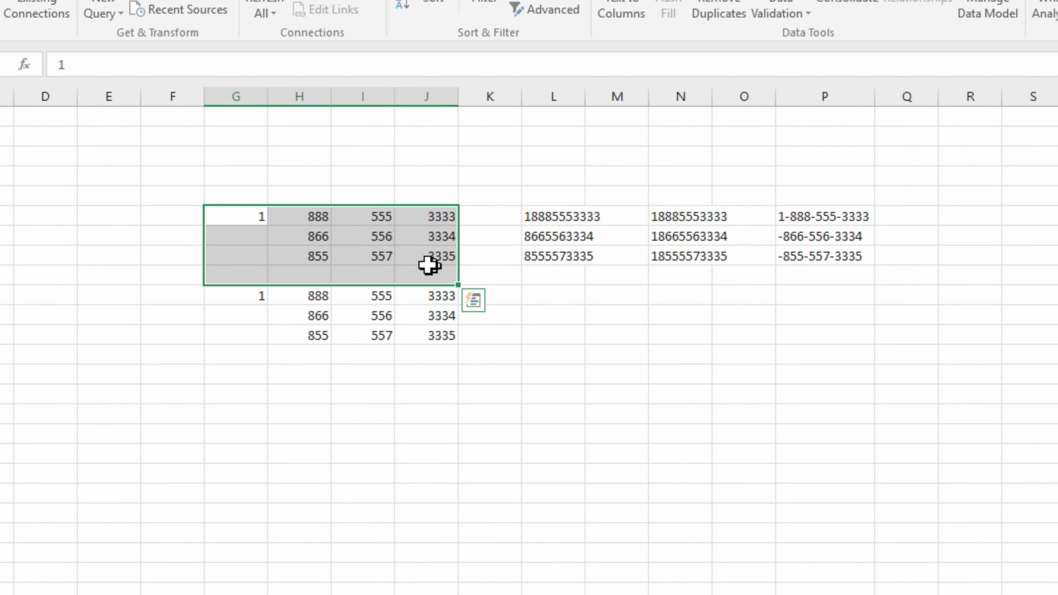